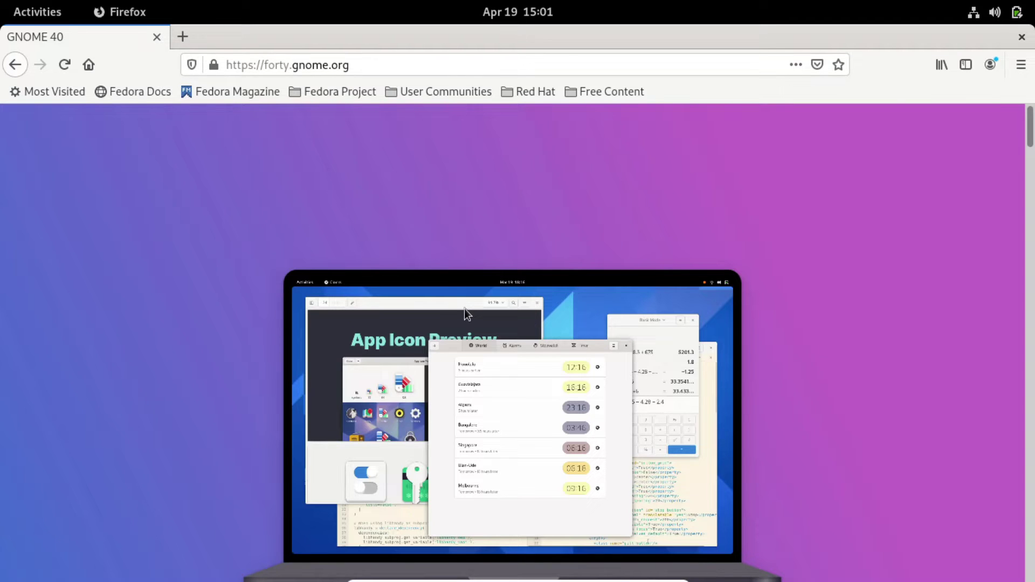
# Scroll the forty.gnome.org welcome page down to the Core Apps Weather screenshot
pyautogui.scroll(-3, 491, 319)
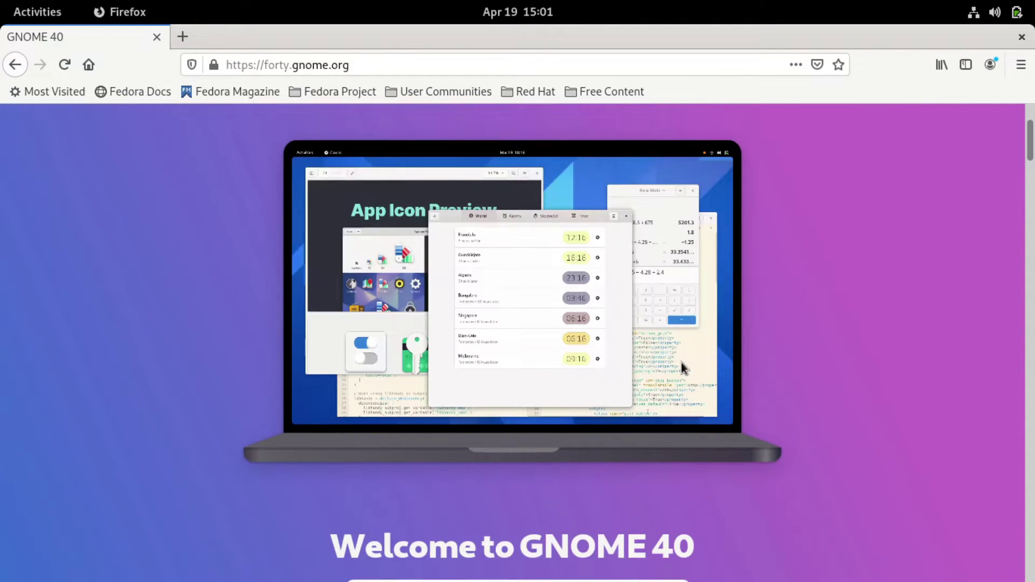
pyautogui.scroll(-3, 698, 372)
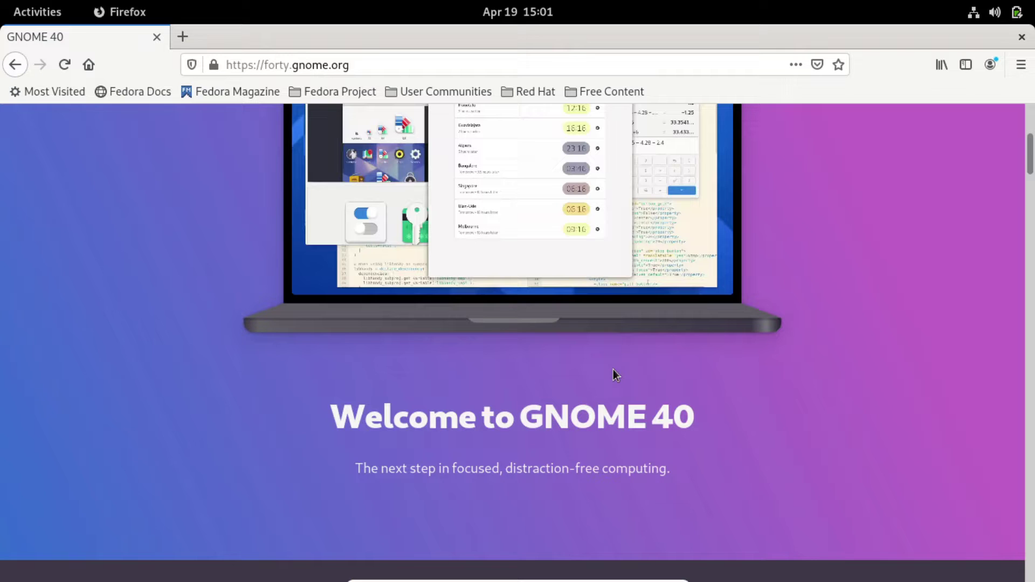
pyautogui.scroll(-1, 622, 372)
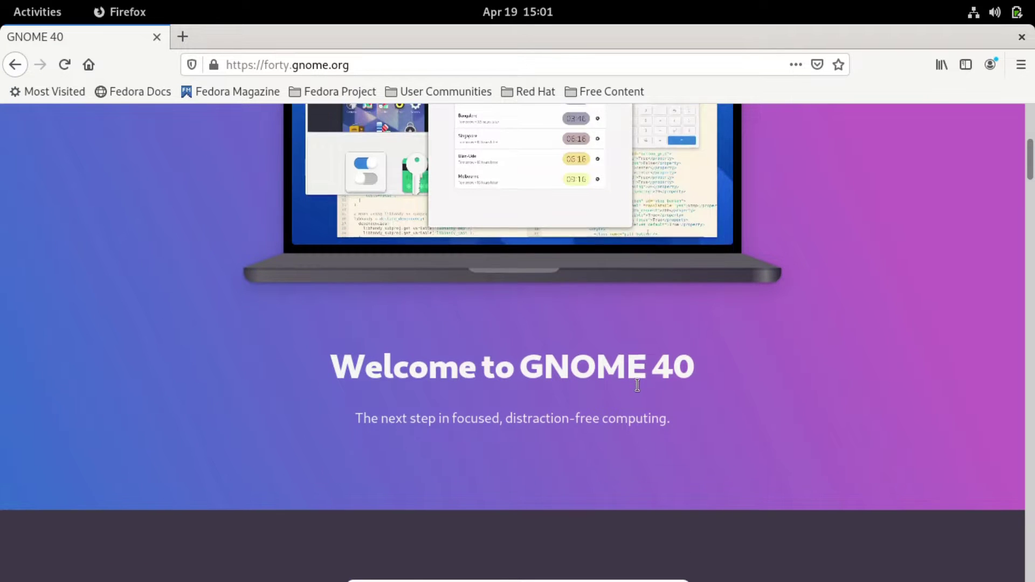
pyautogui.scroll(-10, 621, 374)
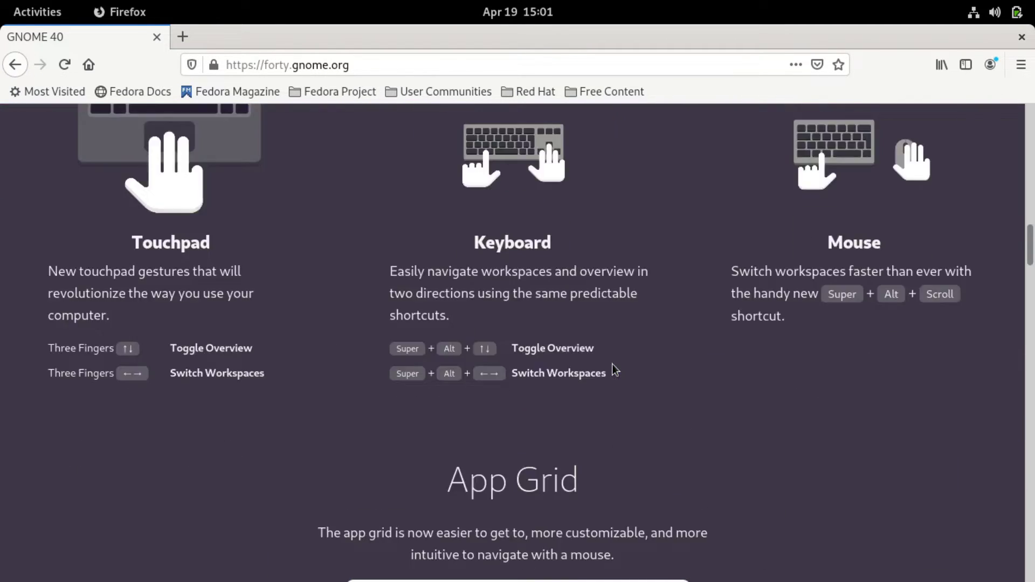
pyautogui.scroll(-10, 616, 371)
pyautogui.scroll(-6, 615, 372)
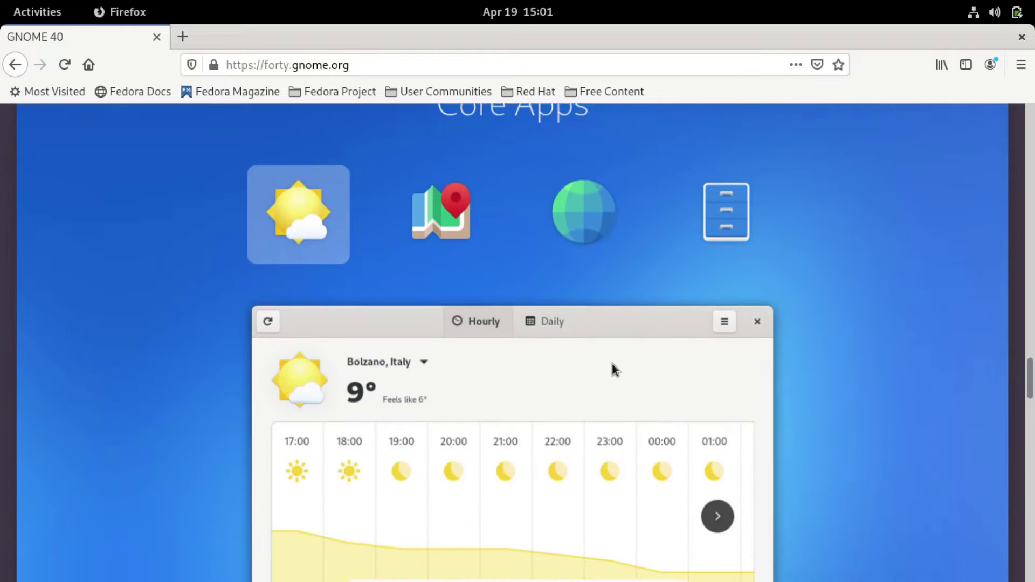
pyautogui.scroll(-2, 612, 364)
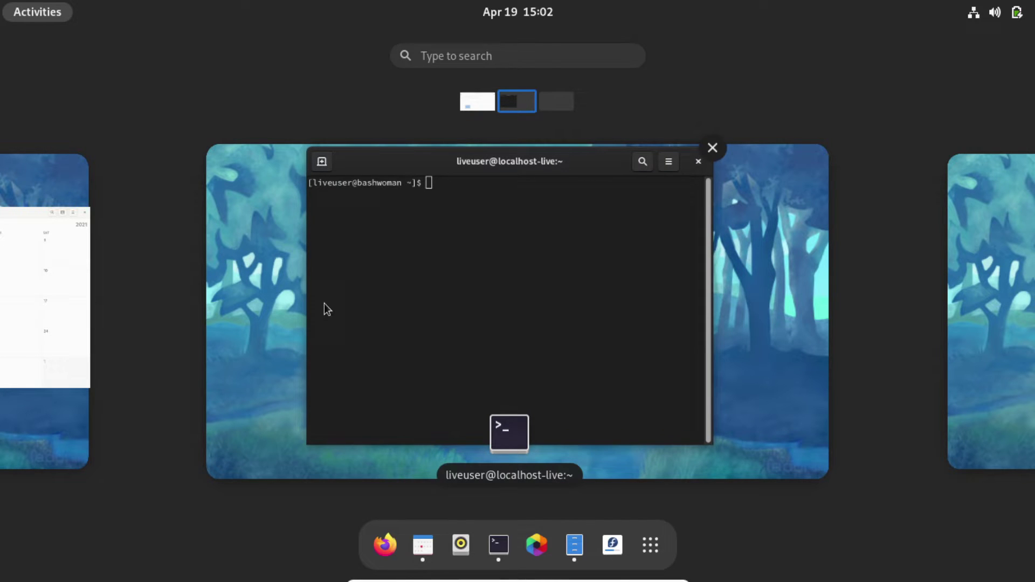
# Scroll back and forth through the workspaces in the Activities overview
pyautogui.scroll(-1, 348, 330)
pyautogui.scroll(2, 348, 330)
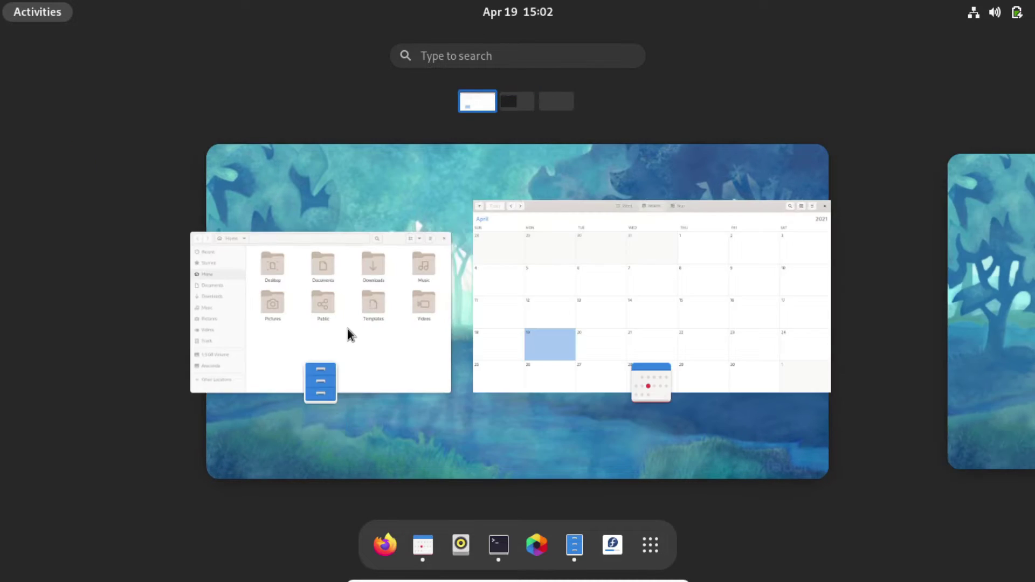
pyautogui.scroll(-2, 349, 329)
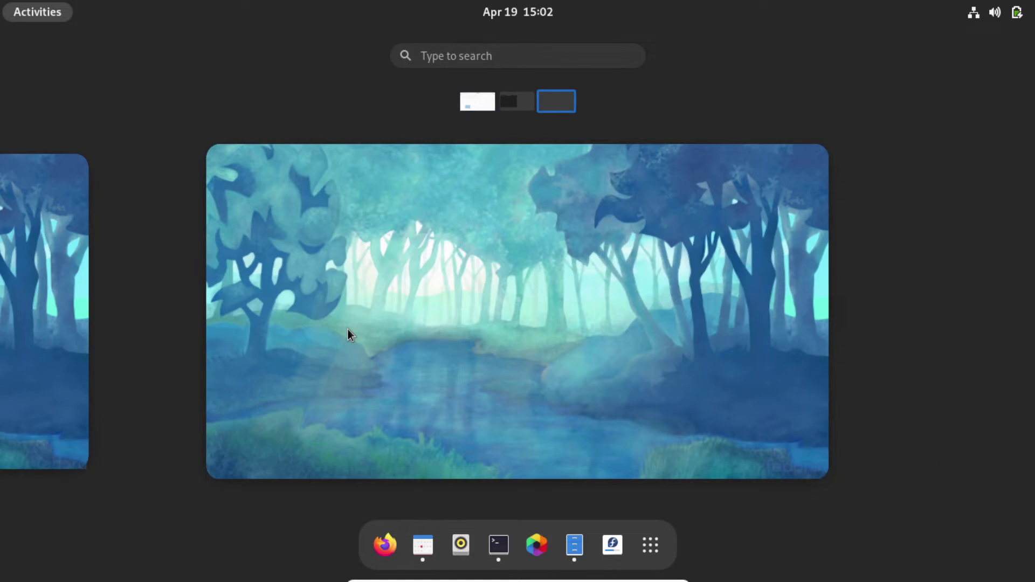
pyautogui.scroll(2, 347, 330)
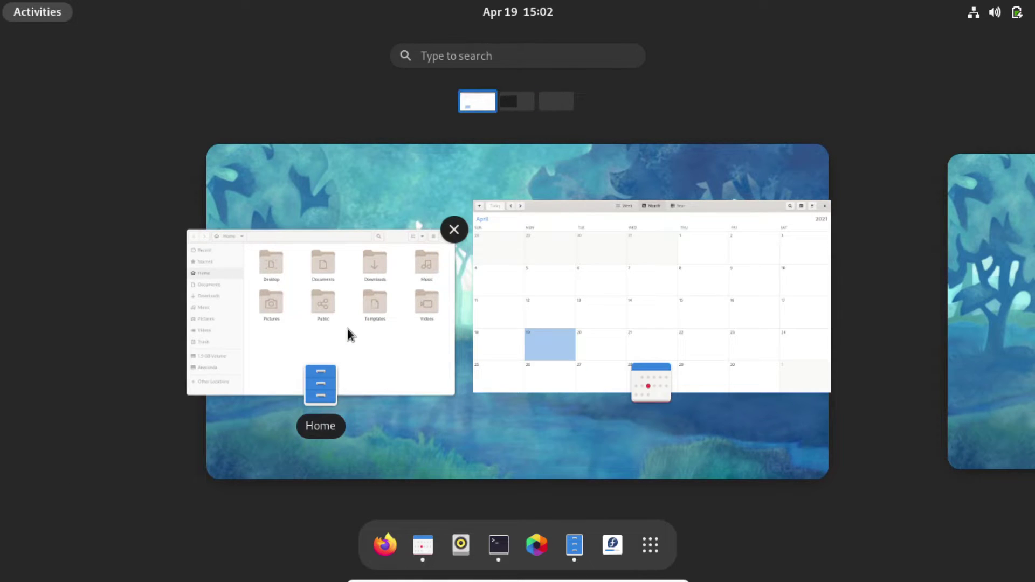
# Show the application grid and flip back and forth between its pages
pyautogui.click(651, 545)
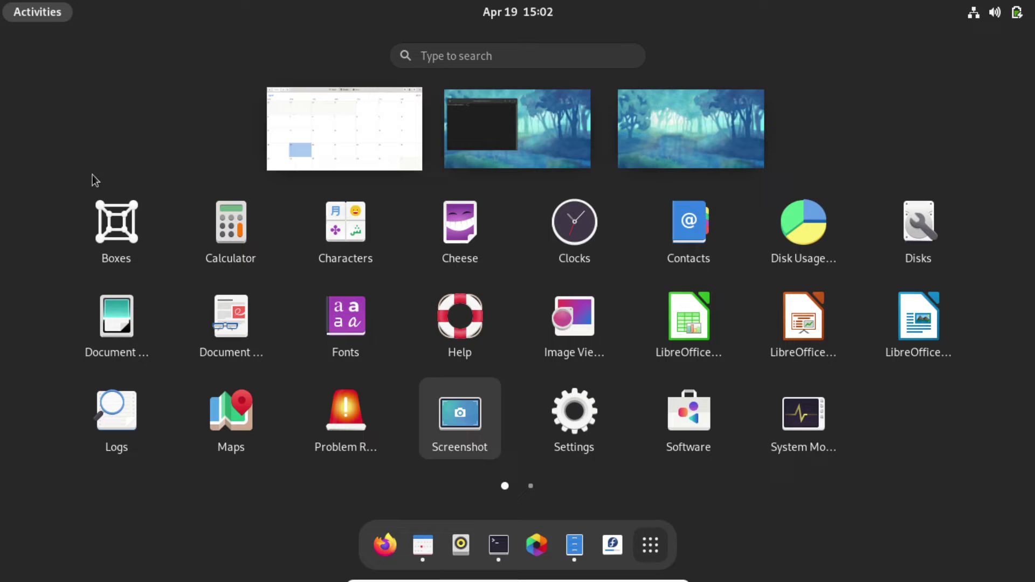
pyautogui.scroll(-1, 698, 364)
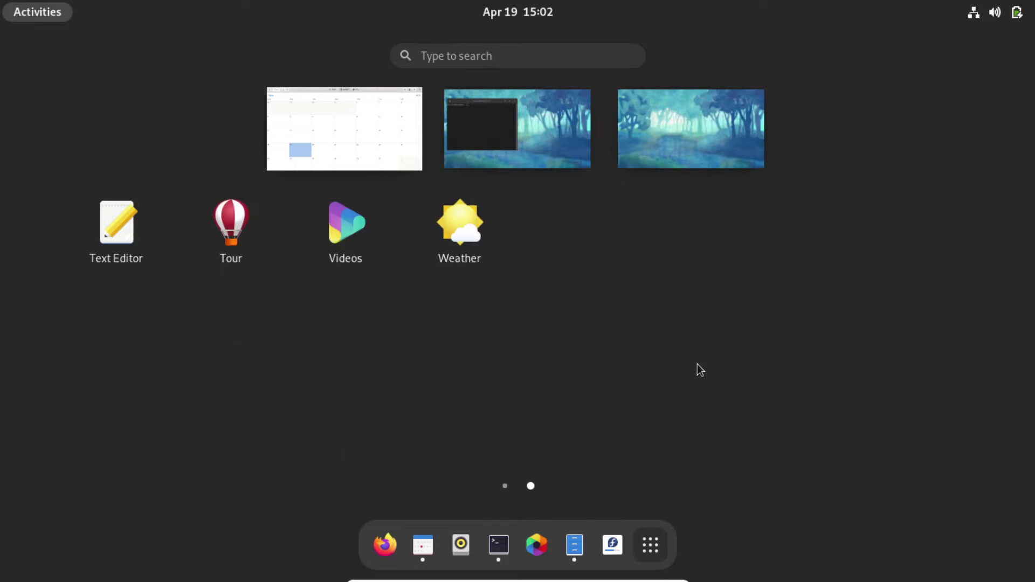
pyautogui.scroll(1, 697, 364)
pyautogui.scroll(-1, 698, 364)
pyautogui.scroll(1, 697, 364)
pyautogui.scroll(-1, 697, 364)
pyautogui.scroll(1, 698, 364)
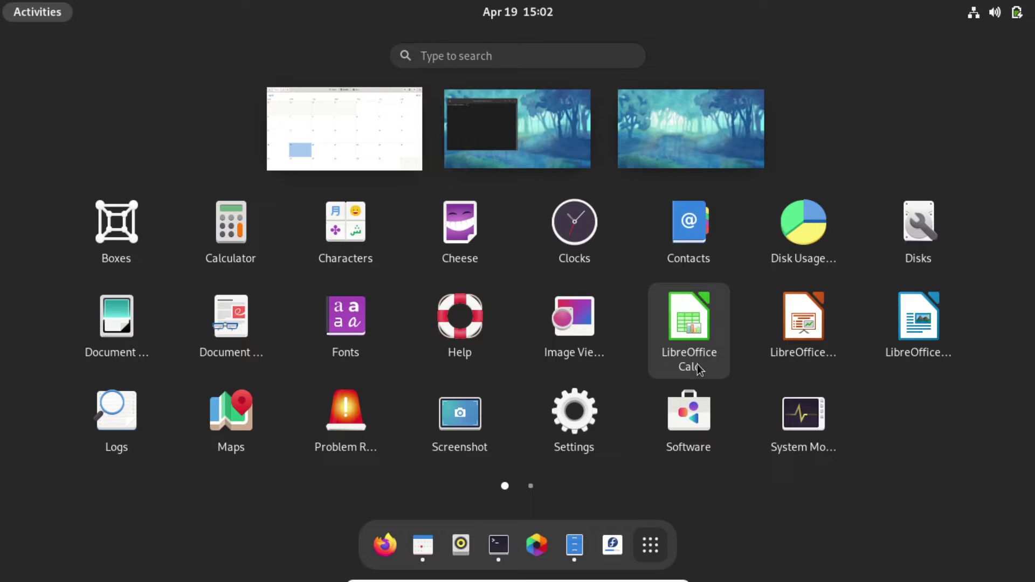
pyautogui.scroll(-1, 697, 365)
pyautogui.scroll(1, 698, 365)
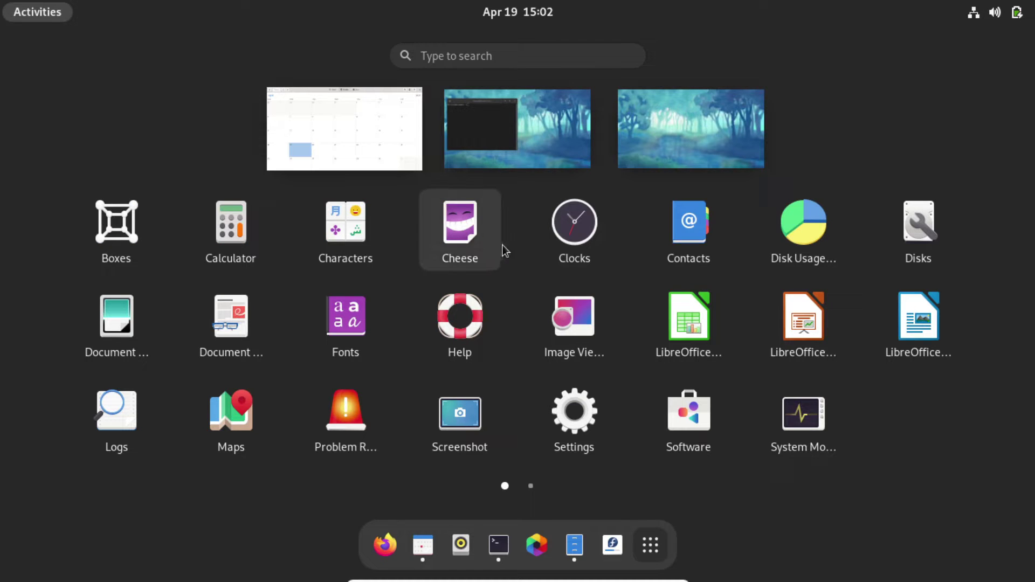
# Switch to the Terminal workspace, then return to the overview on the first workspace
pyautogui.click(552, 155)
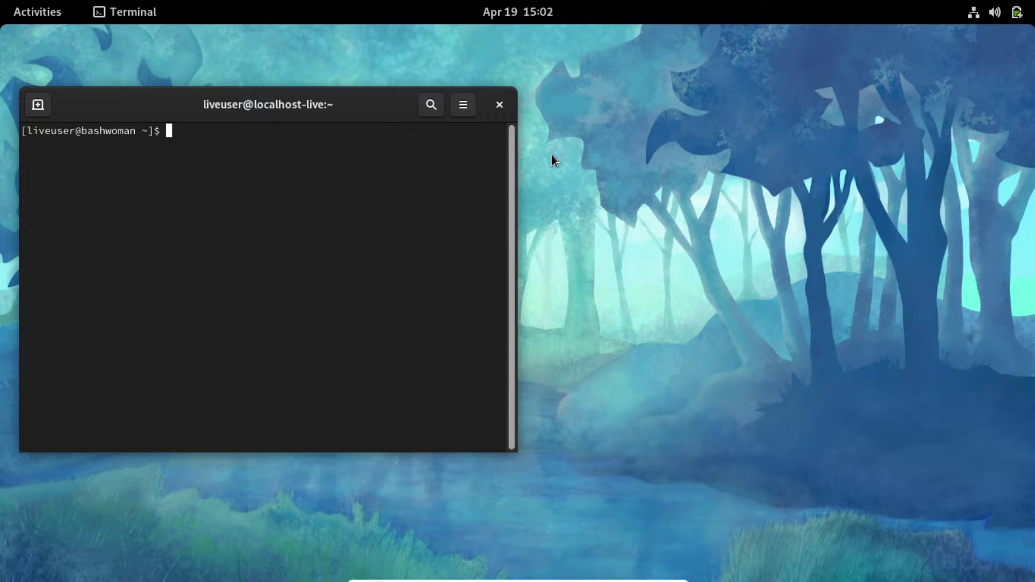
pyautogui.click(49, 15)
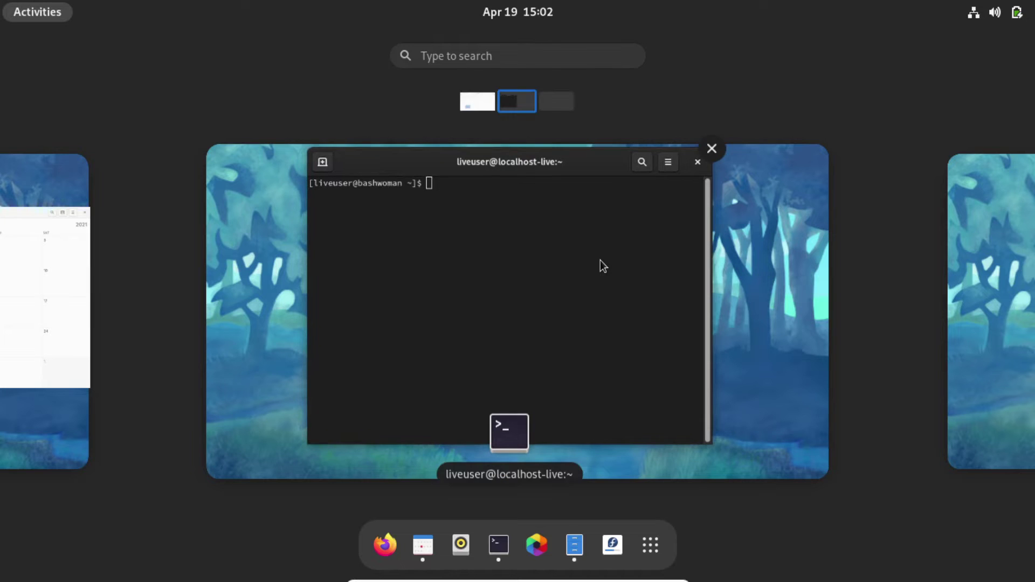
pyautogui.scroll(-1, 566, 310)
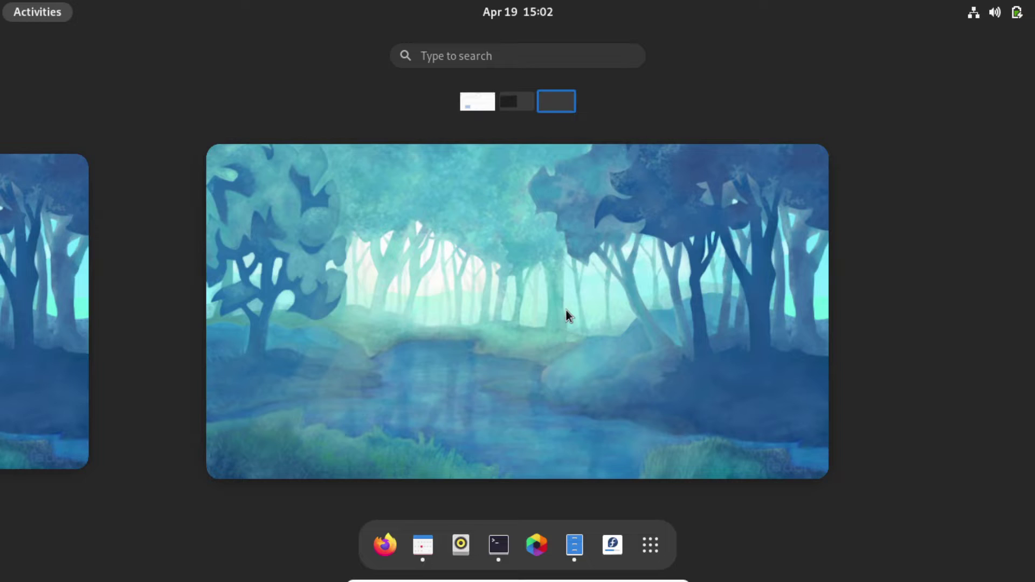
pyautogui.scroll(2, 567, 310)
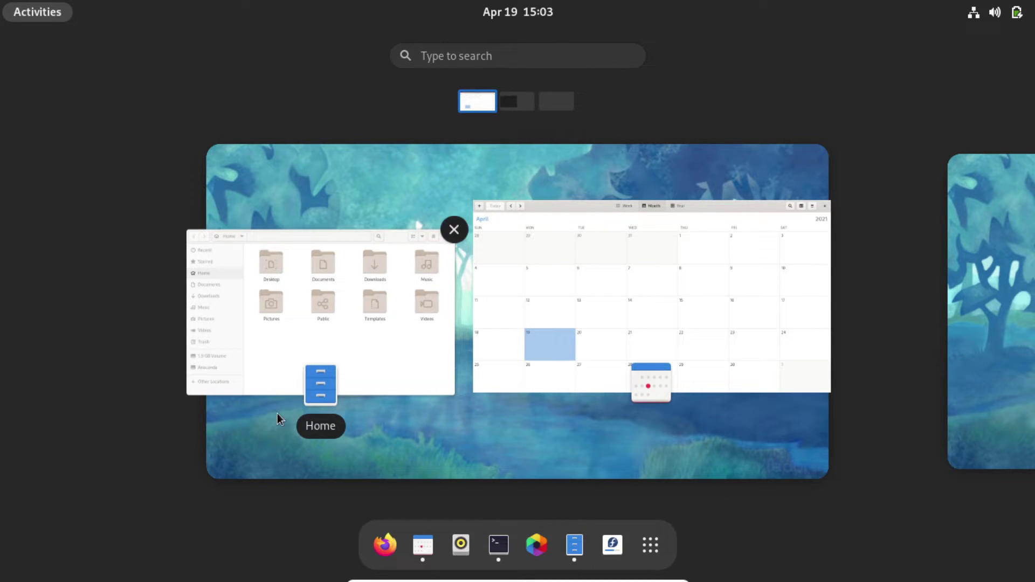
# Restore Calendar to a smaller window beside Files and check the system status menu
pyautogui.click(401, 291)
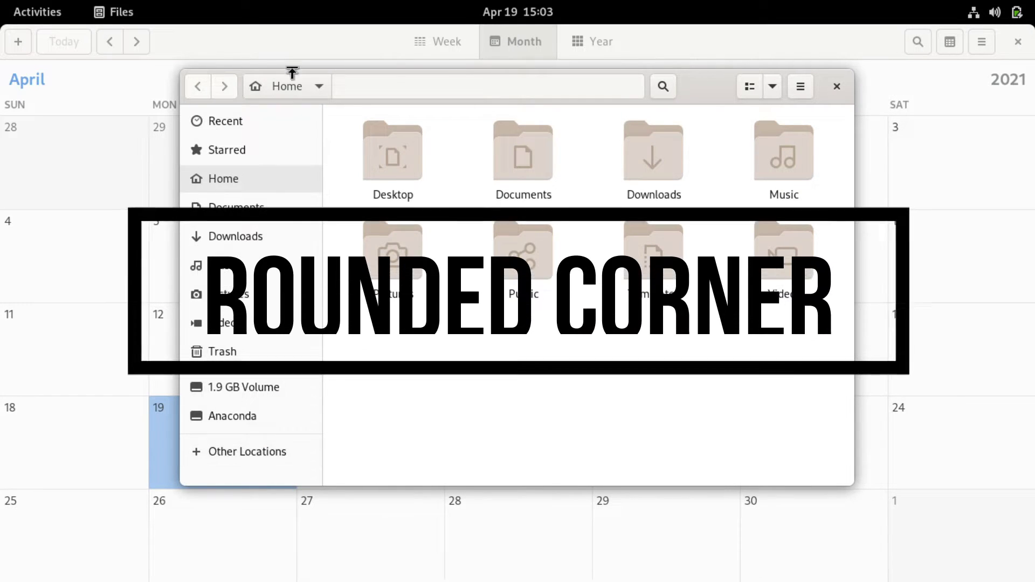
pyautogui.doubleClick(843, 48)
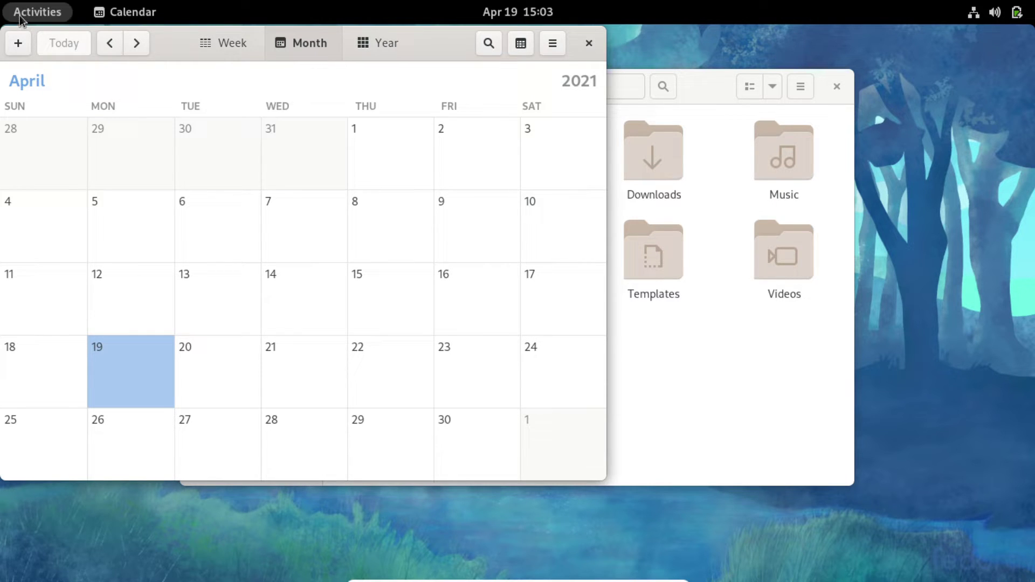
pyautogui.click(1005, 14)
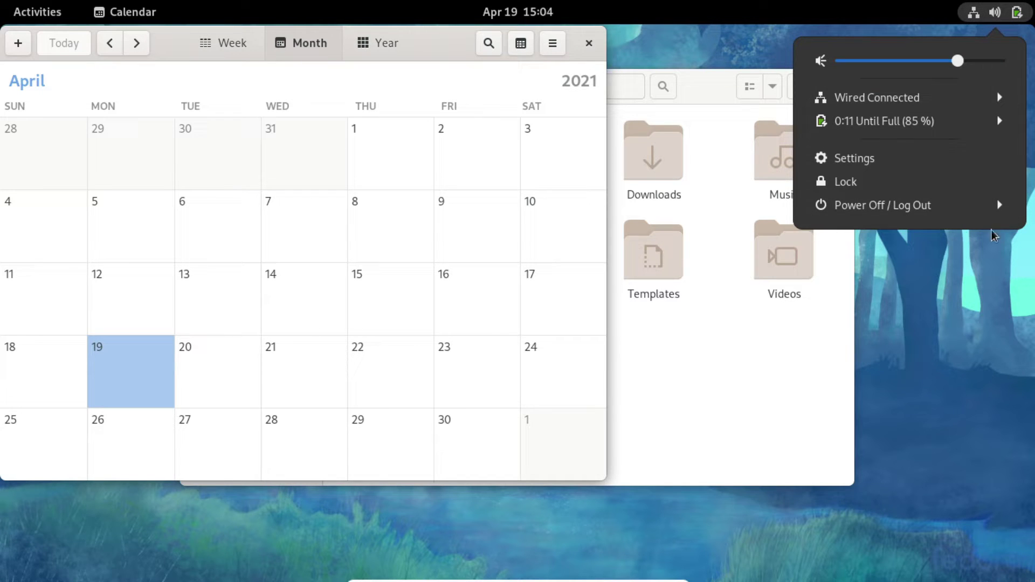
pyautogui.click(524, 21)
# Check the notifications and calendar panel, then go back to the Activities overview
pyautogui.click(523, 13)
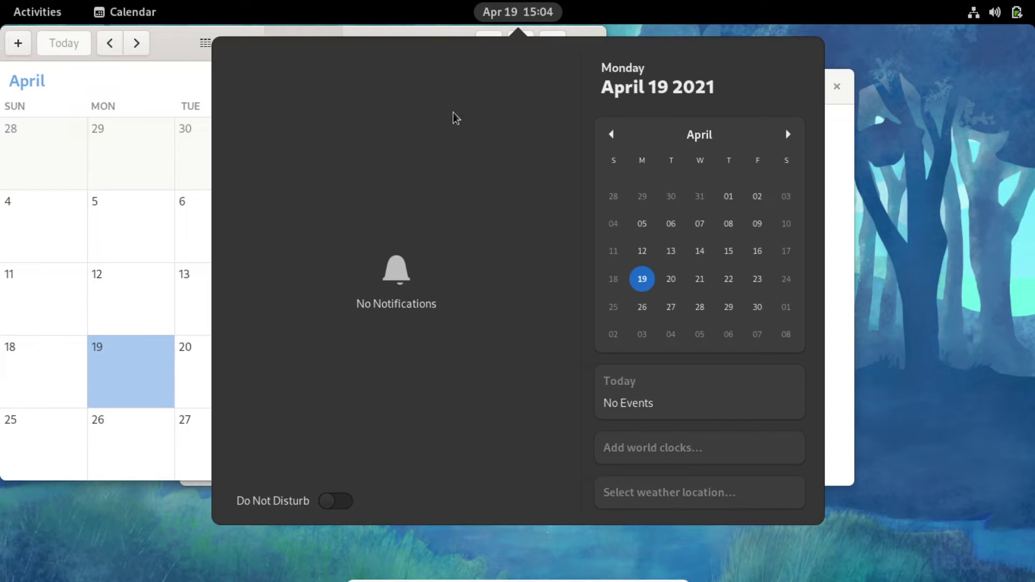
pyautogui.click(509, 17)
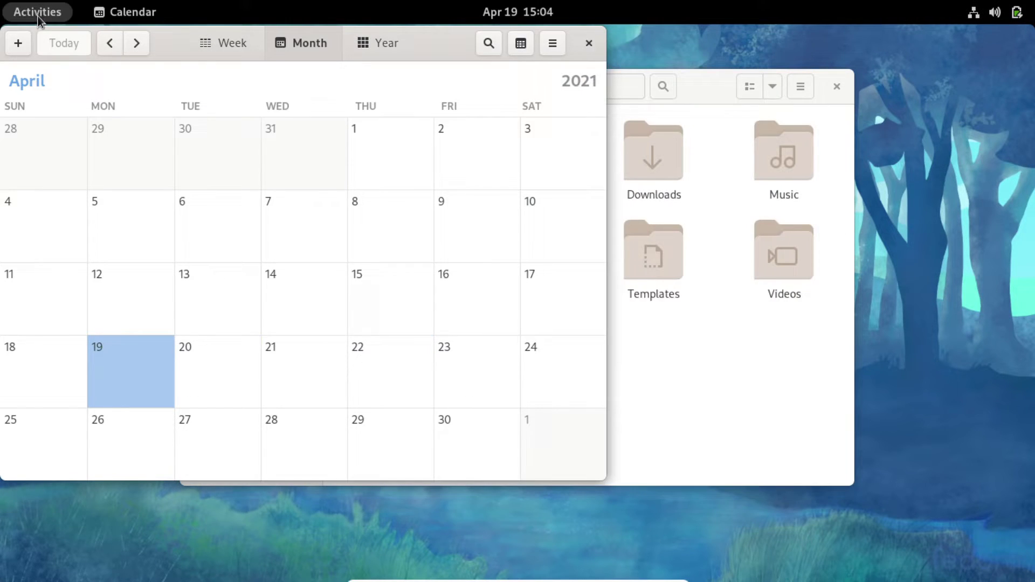
pyautogui.press('super')
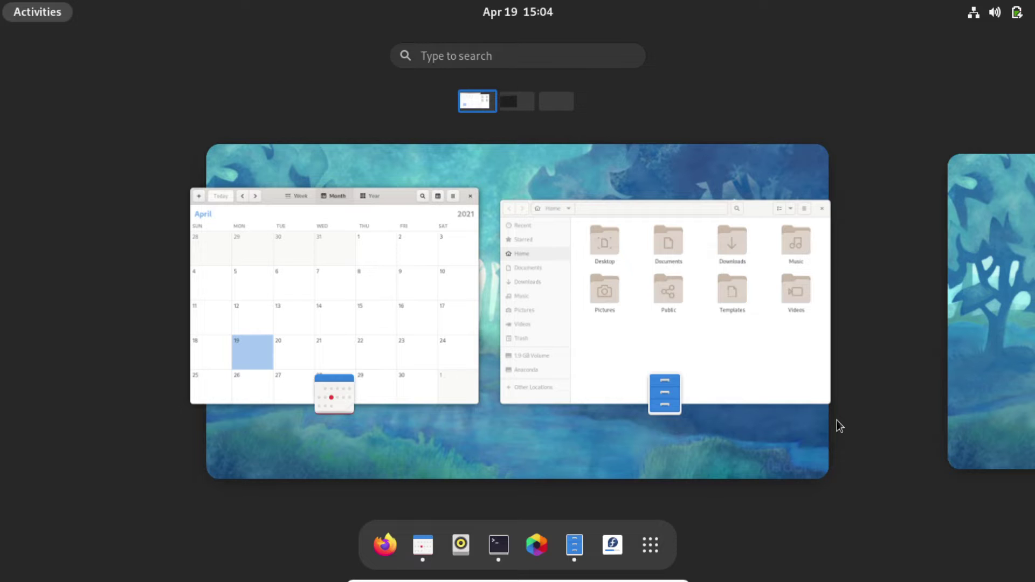
# Scroll sideways back and forth through the workspaces in the overview
pyautogui.hscroll(3, 837, 420)
pyautogui.hscroll(-3, 837, 420)
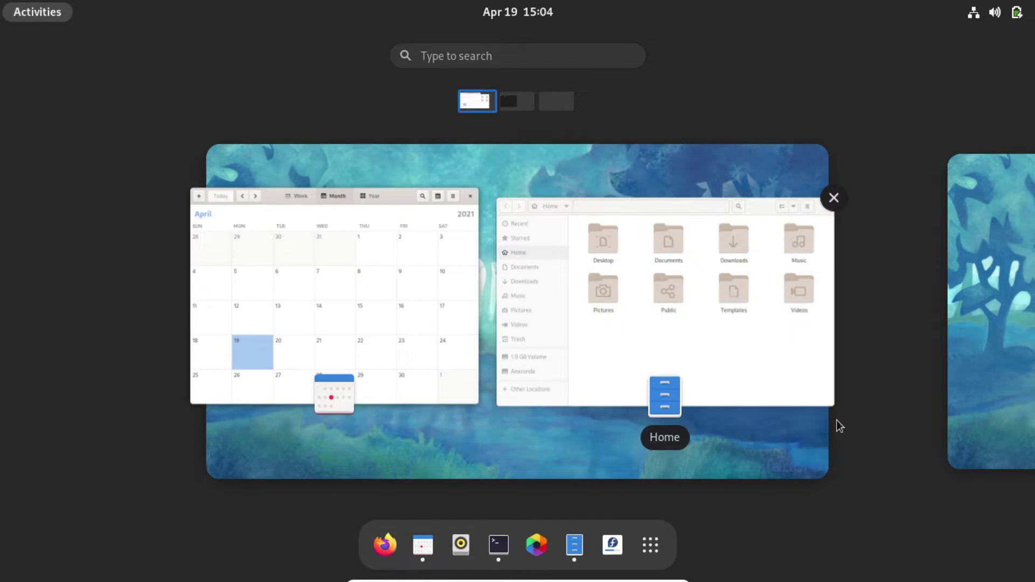
pyautogui.hscroll(2, 838, 420)
pyautogui.hscroll(-2, 837, 420)
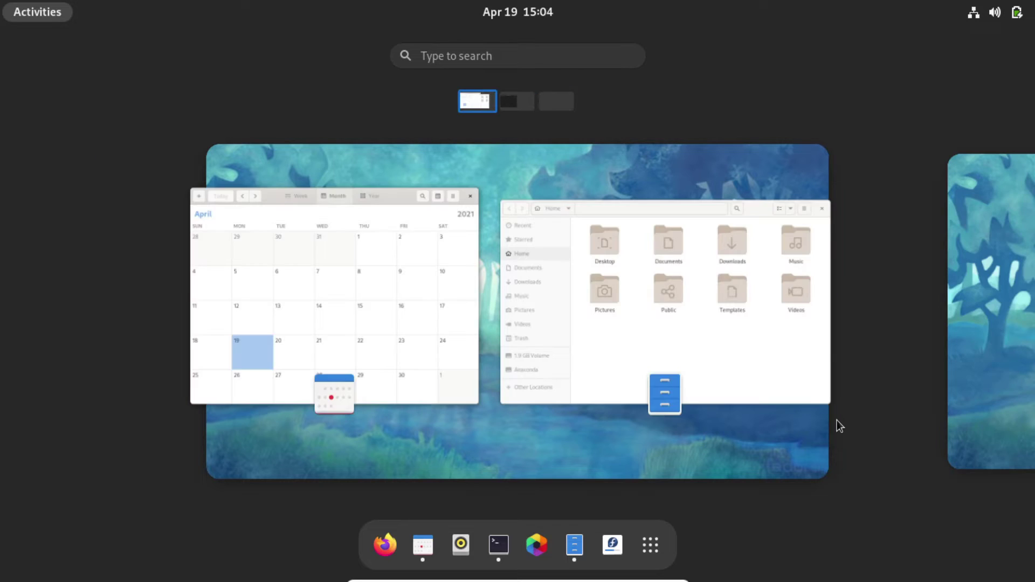
pyautogui.hscroll(2, 838, 420)
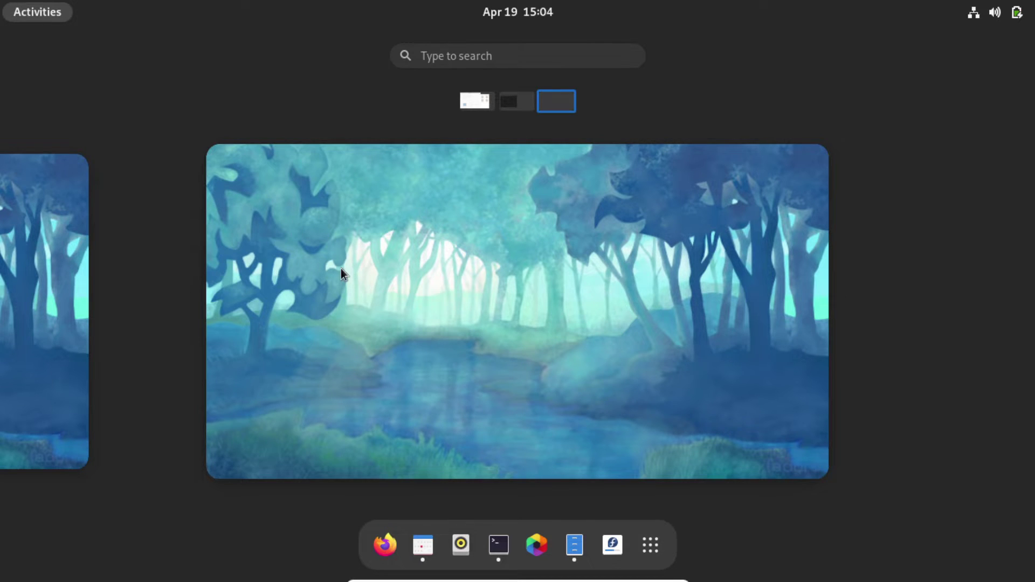
pyautogui.scroll(2, 340, 269)
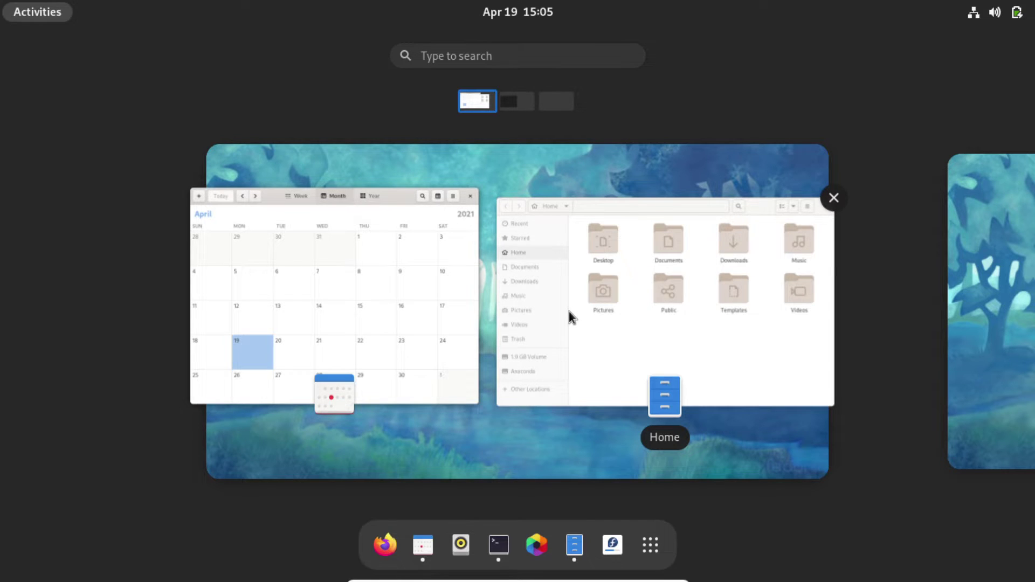
# Switch workspaces with Super+Page Down/Page Up, ending on the first workspace with Calendar and Files
pyautogui.press('super+Page_Down')
pyautogui.press('super+Page_Down')
pyautogui.press('super+Page_Up')
pyautogui.press('super+Page_Up')
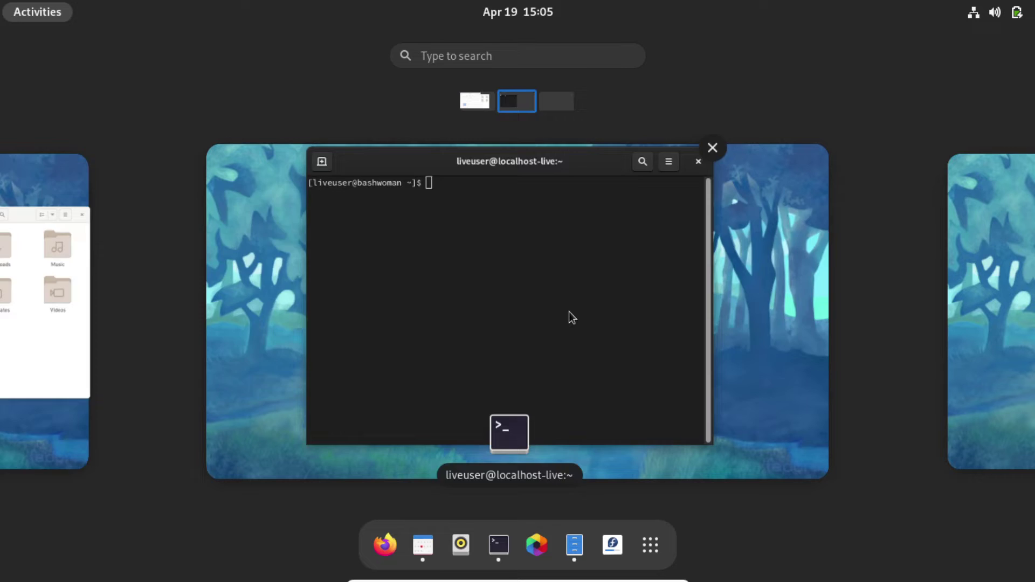
pyautogui.press('super+Page_Down')
pyautogui.press('super+Page_Down')
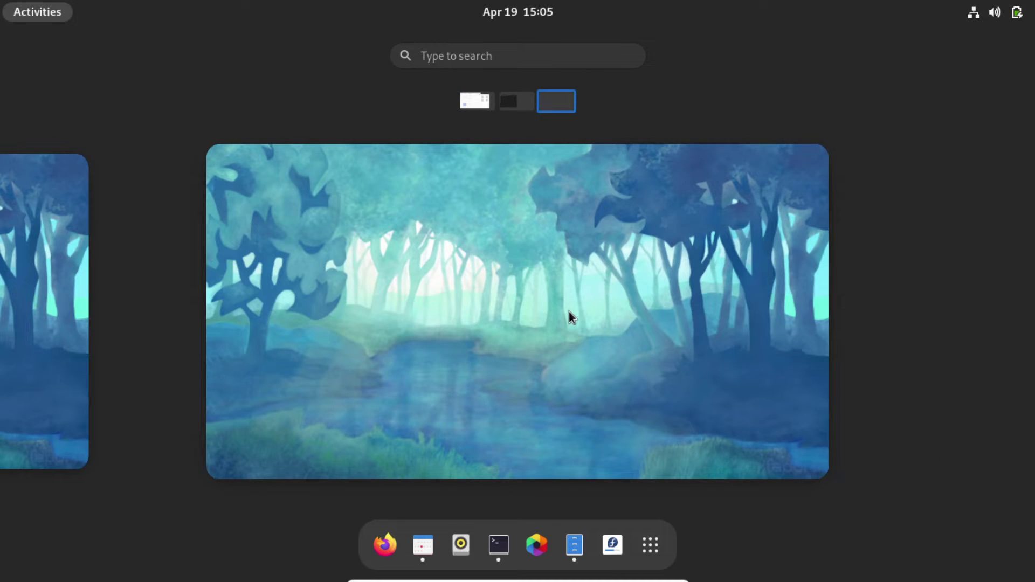
pyautogui.press('super+Page_Up')
pyautogui.press('super+Page_Up')
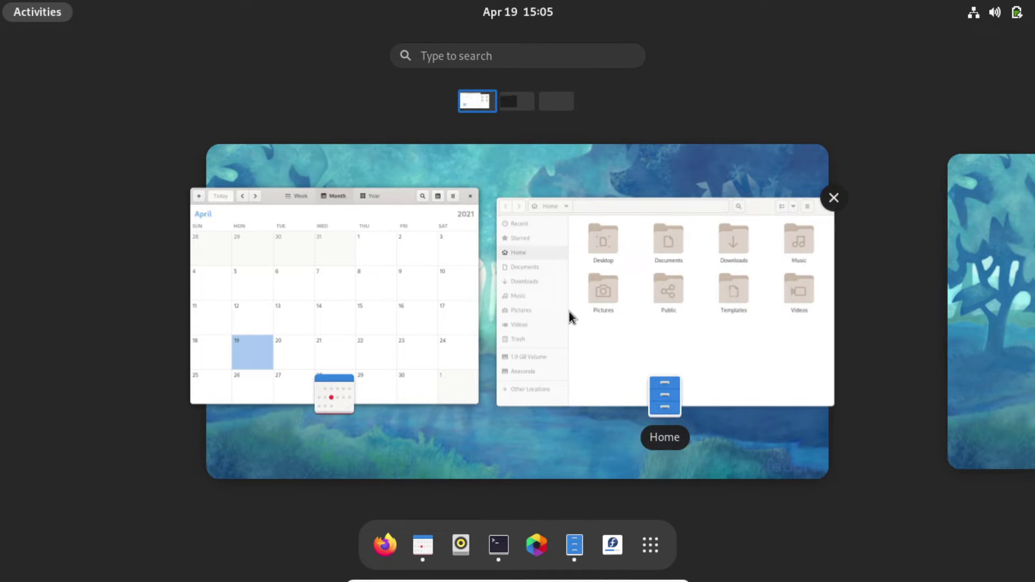
pyautogui.press('super+Page_Down')
pyautogui.press('super+Page_Down')
pyautogui.press('super+Page_Up')
pyautogui.press('super+Page_Up')
pyautogui.press('super+Page_Down')
pyautogui.press('super+Page_Down')
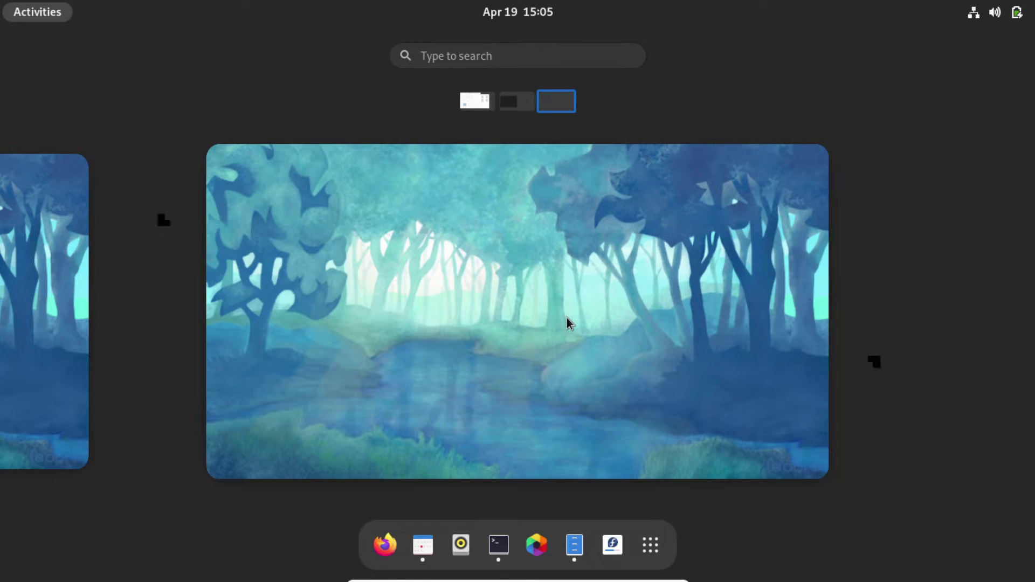
pyautogui.press('super+Page_Up')
pyautogui.press('super+Page_Up')
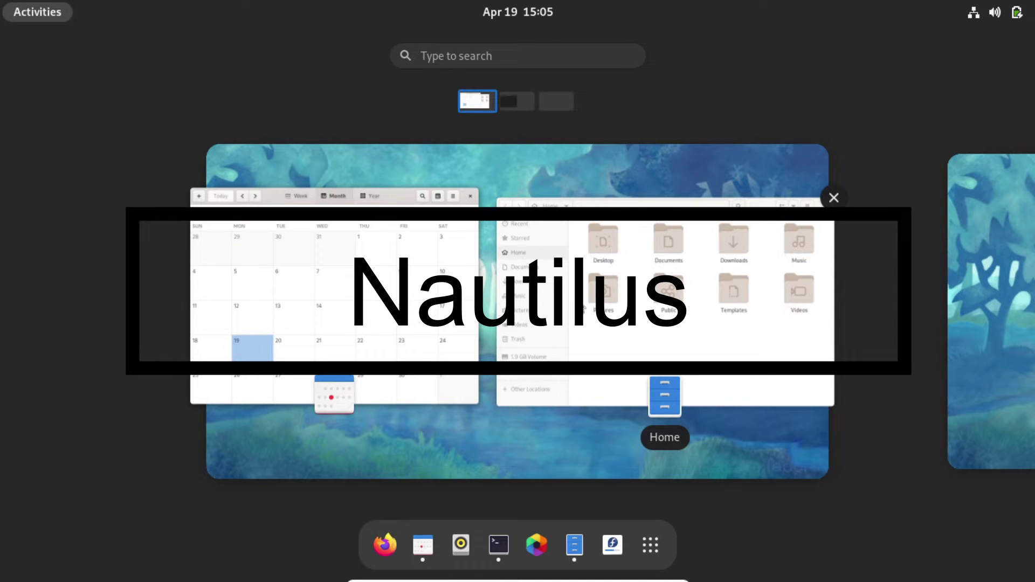
# Bring Files to the front and minimize the Calendar window
pyautogui.click(669, 300)
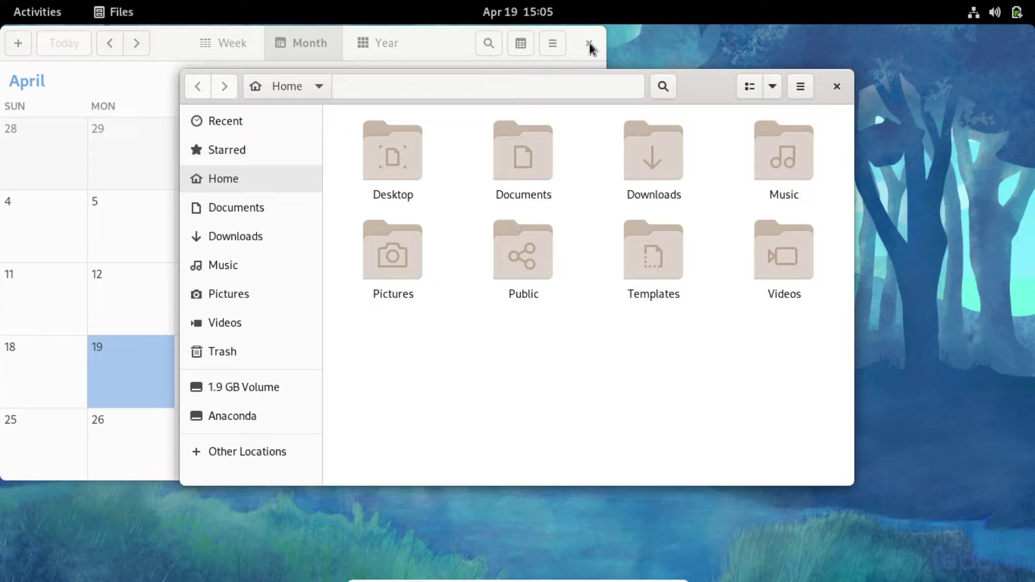
pyautogui.rightClick(458, 45)
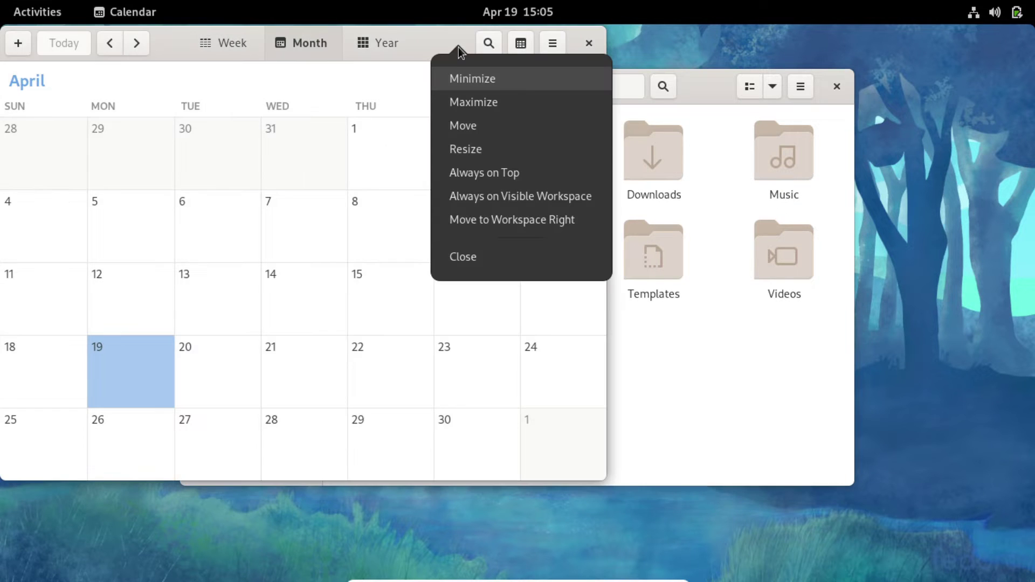
pyautogui.click(466, 76)
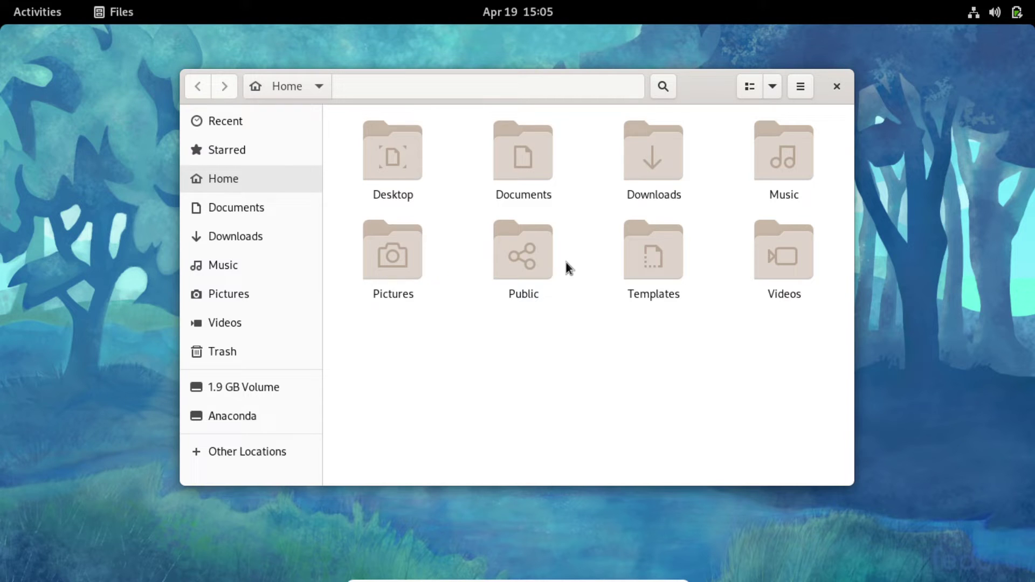
# Sort the home folder by Type in list view, then open the background context menu
pyautogui.click(801, 88)
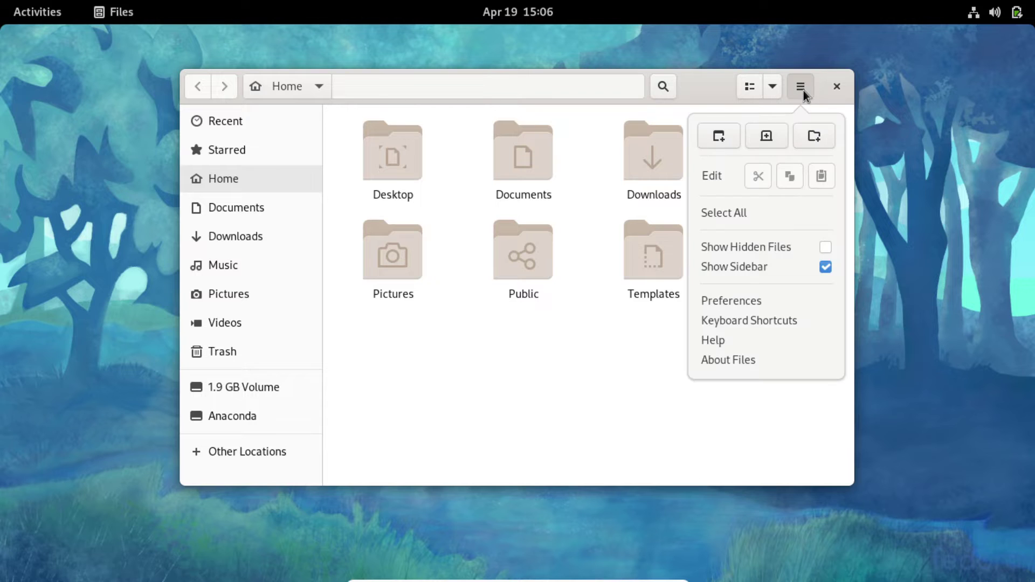
pyautogui.click(770, 90)
pyautogui.click(770, 90)
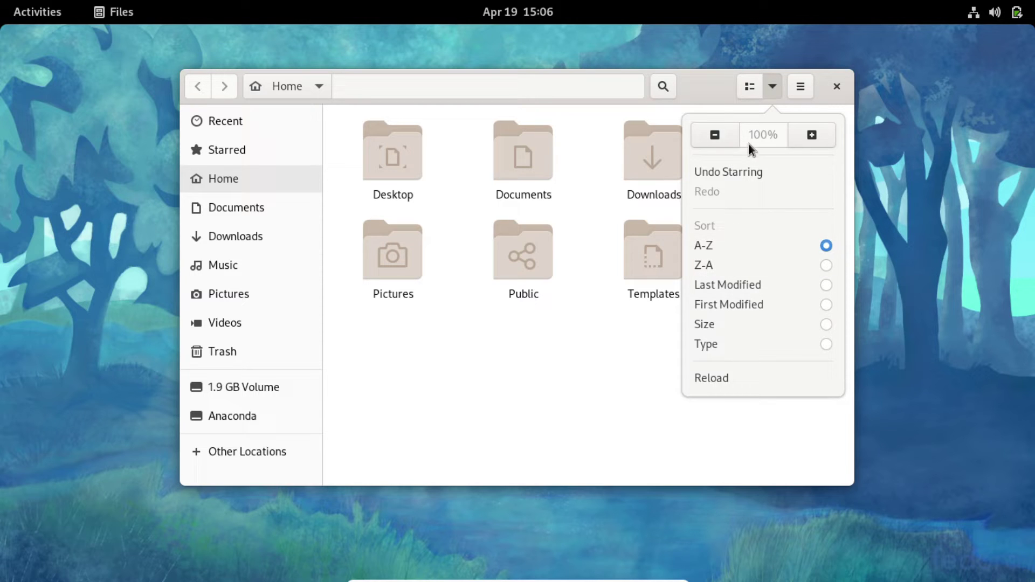
pyautogui.click(732, 286)
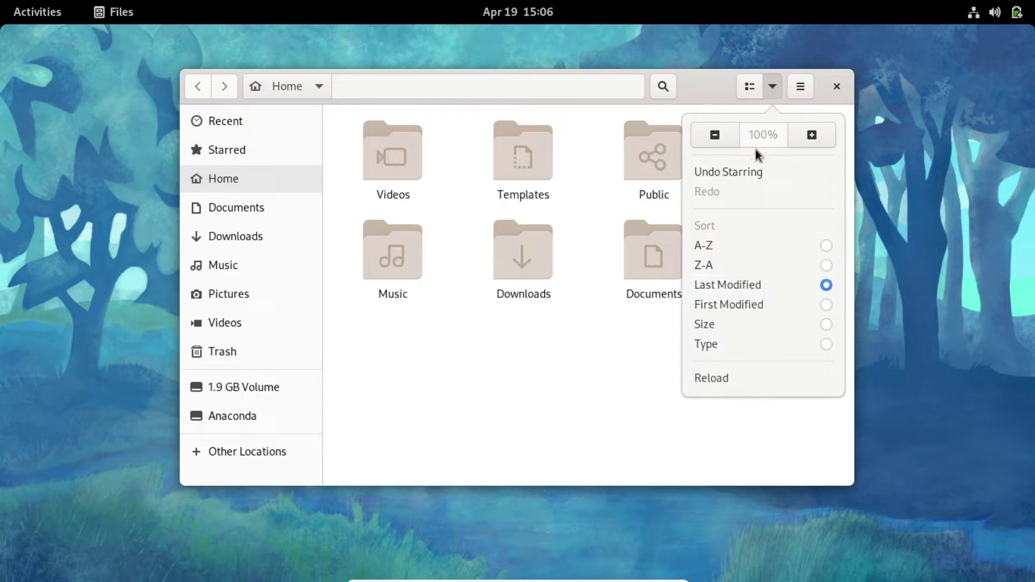
pyautogui.click(764, 309)
pyautogui.click(737, 323)
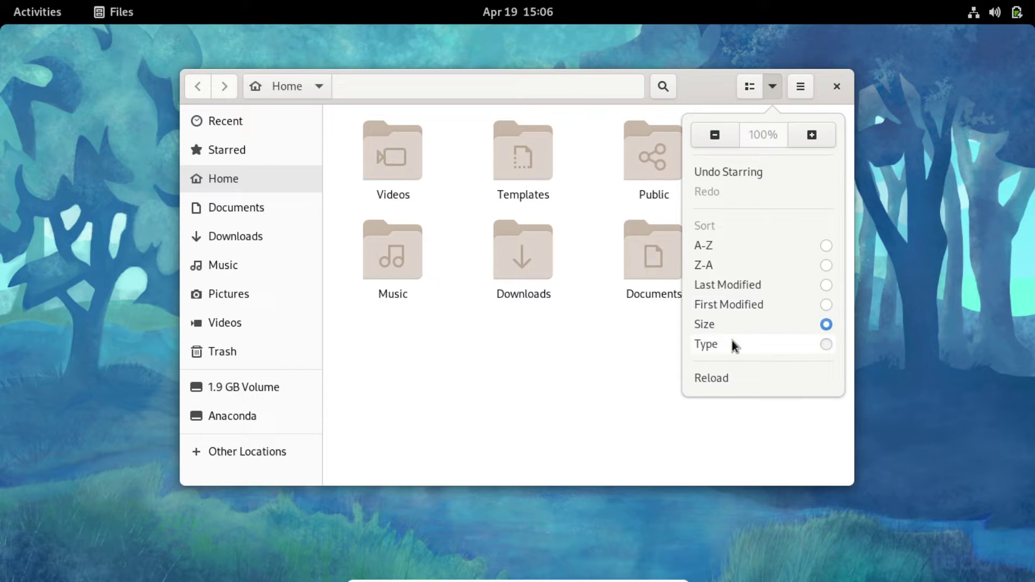
pyautogui.click(732, 343)
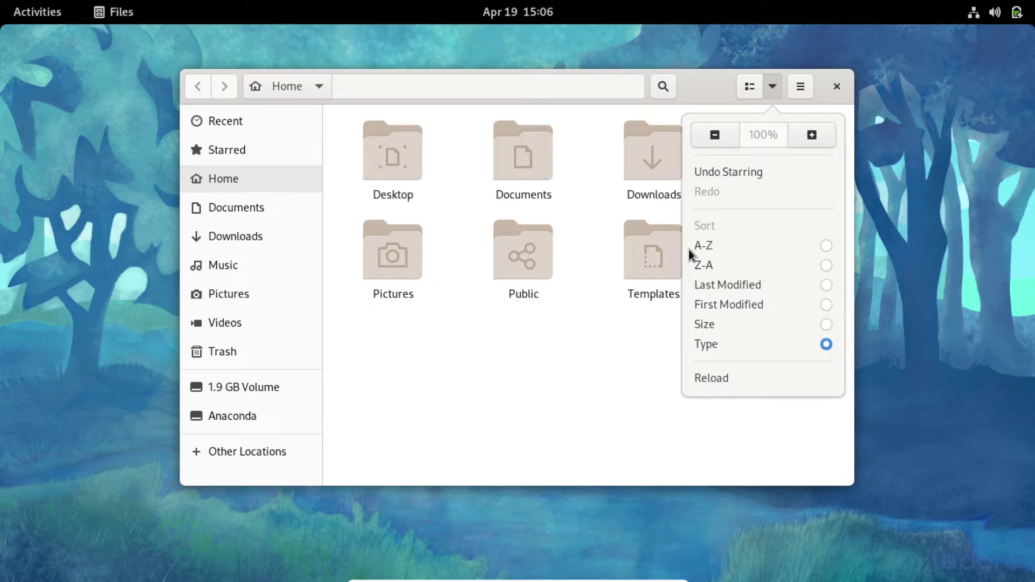
pyautogui.click(747, 90)
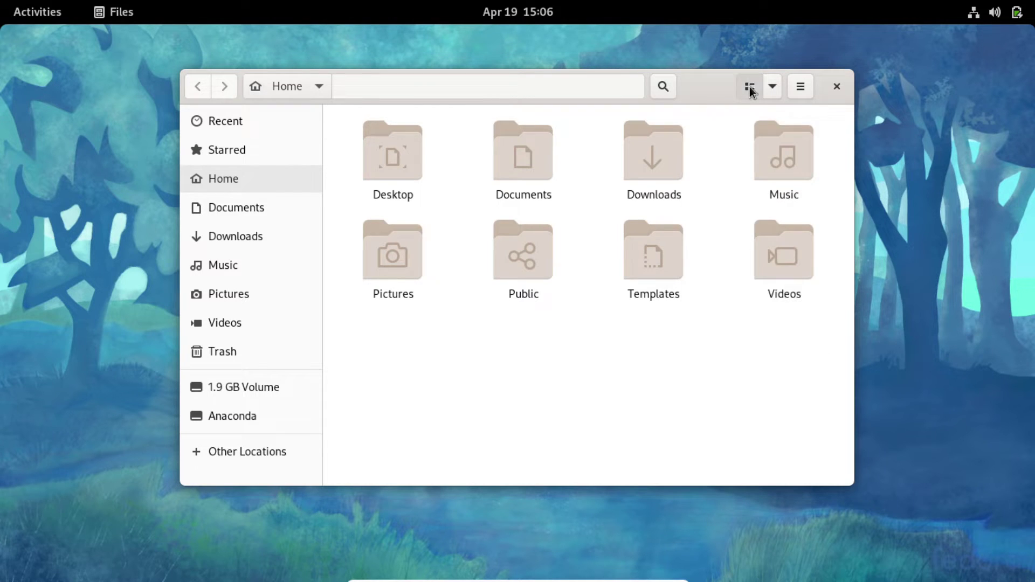
pyautogui.click(750, 87)
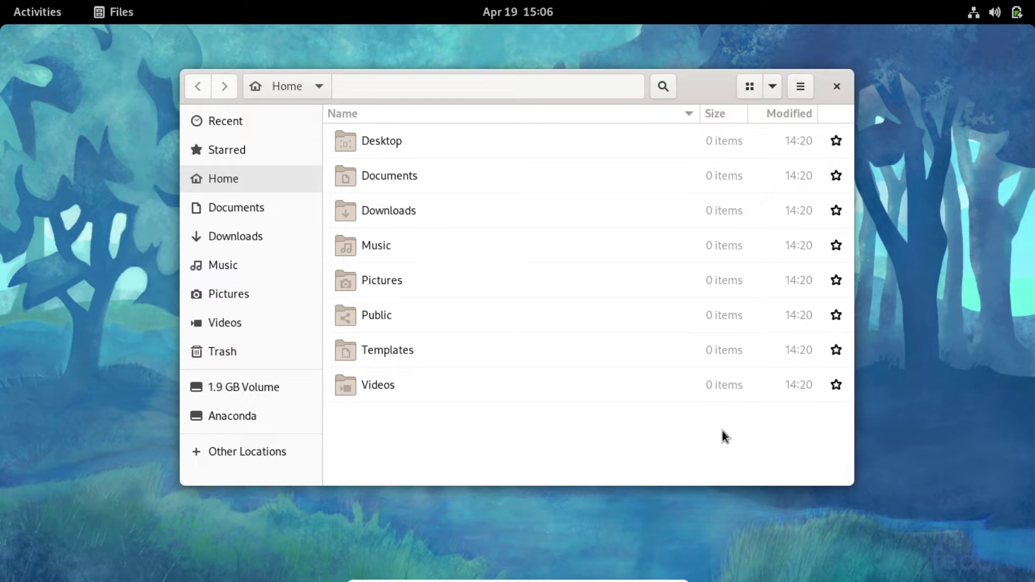
pyautogui.rightClick(438, 433)
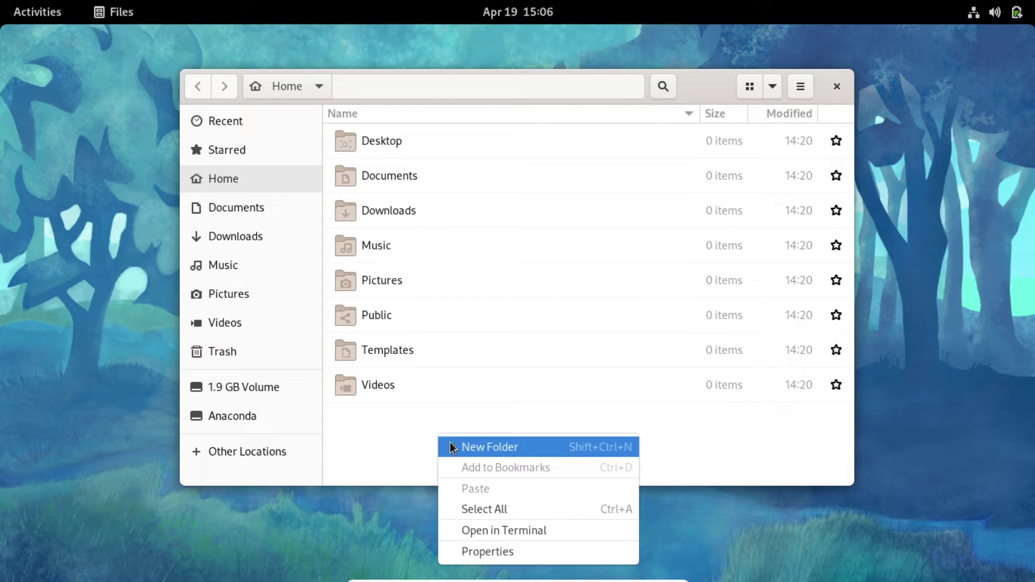
# Open a terminal in the home folder and create an empty demo.sh with touch
pyautogui.click(489, 528)
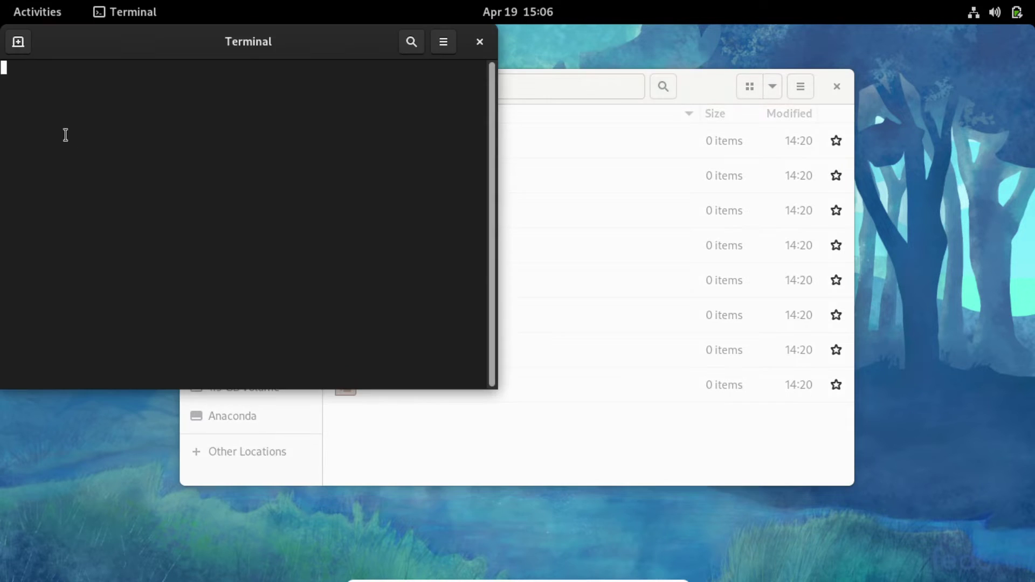
pyautogui.write('touch demo.sh')
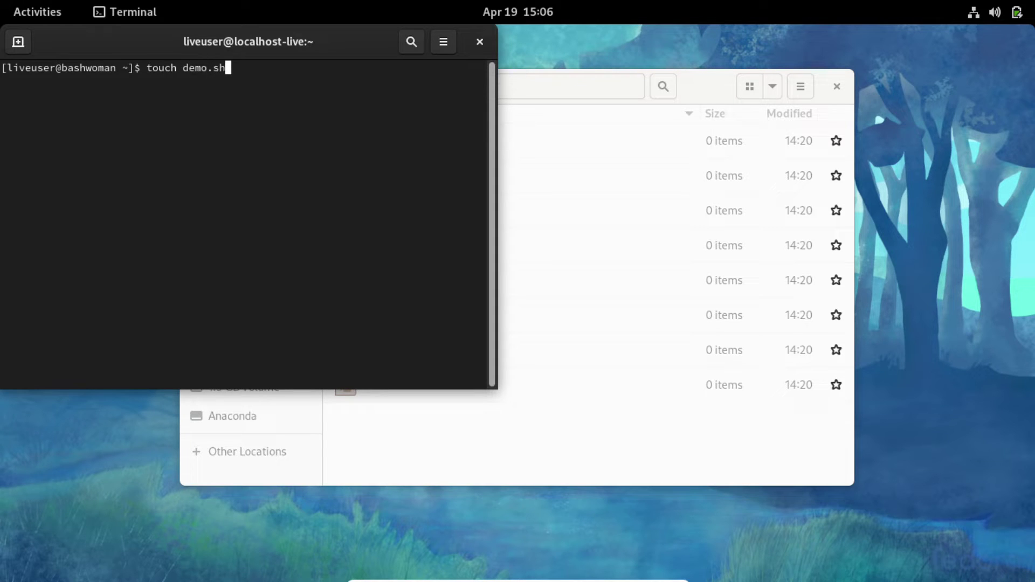
pyautogui.press('Return')
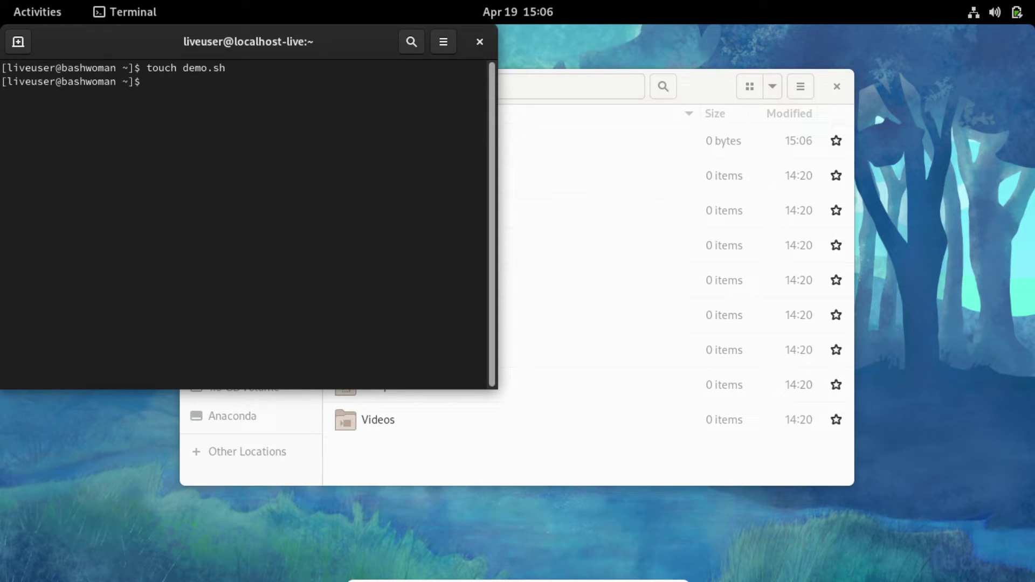
# Edit demo.sh in vi, writing the #!/bin/bash shebang and echo $SHELL
pyautogui.write('vi demo.sh')
pyautogui.press('Return')
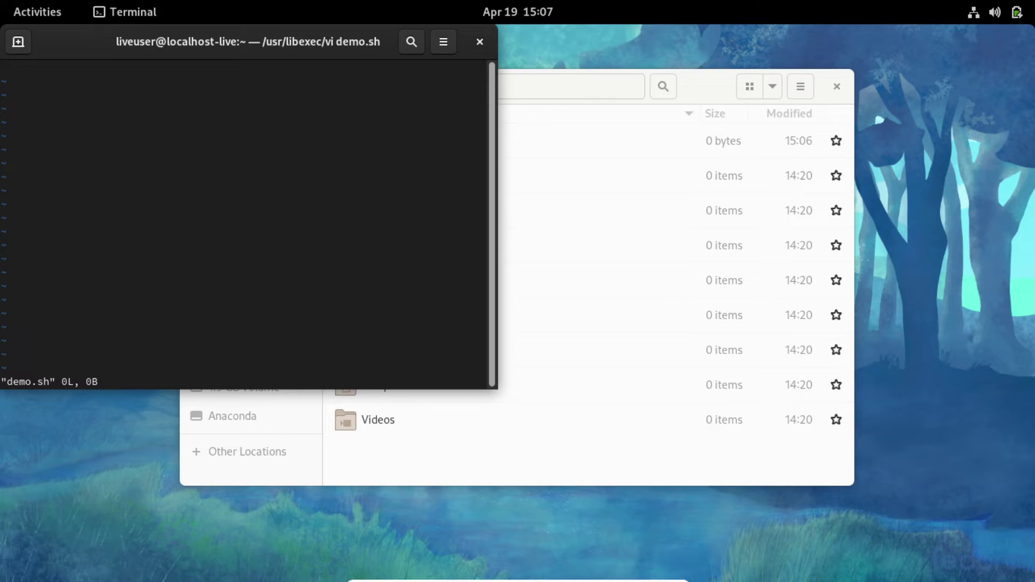
pyautogui.write('i#')
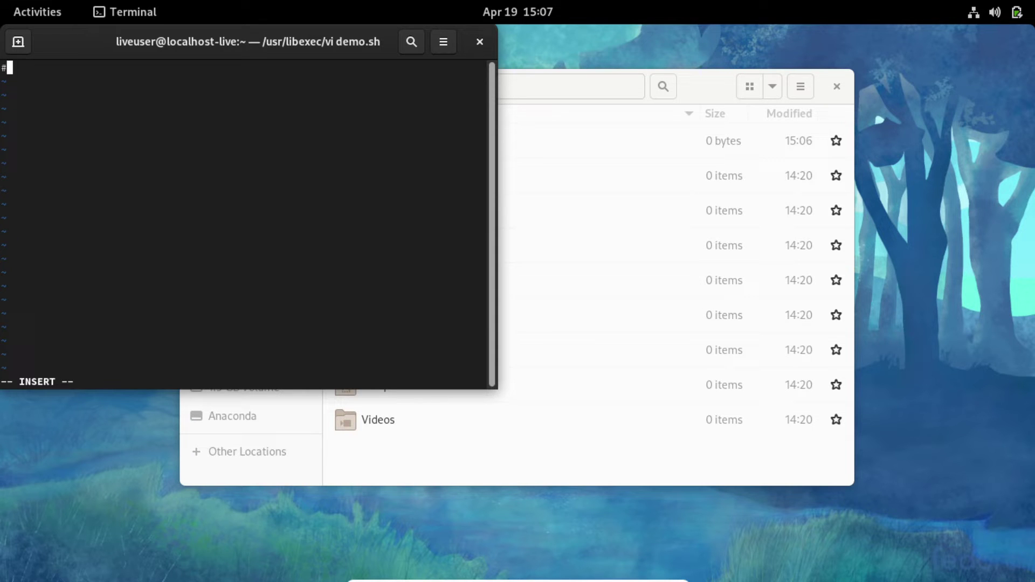
pyautogui.press('BackSpace')
pyautogui.write('#!/bin/bash')
pyautogui.press('BackSpace')
pyautogui.press('BackSpace')
pyautogui.press('BackSpace')
pyautogui.press('BackSpace')
pyautogui.write('ash')
pyautogui.press('Return')
pyautogui.write('echo ')
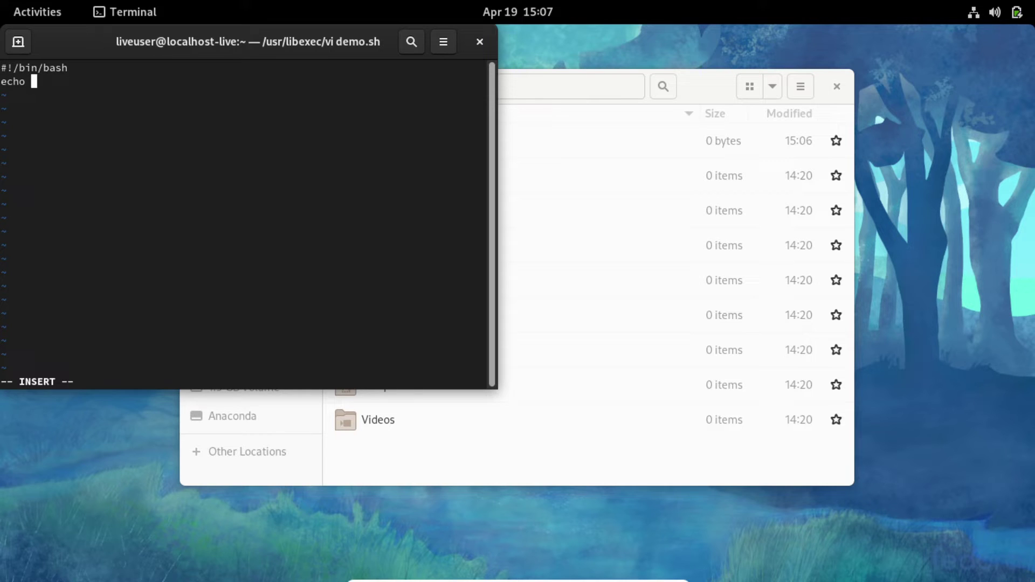
pyautogui.write('$SHEL')
pyautogui.write('$SHELL')
# Save and quit vi with :wq, then make demo.sh executable with chmod +x
pyautogui.press('Escape')
pyautogui.write(':wq')
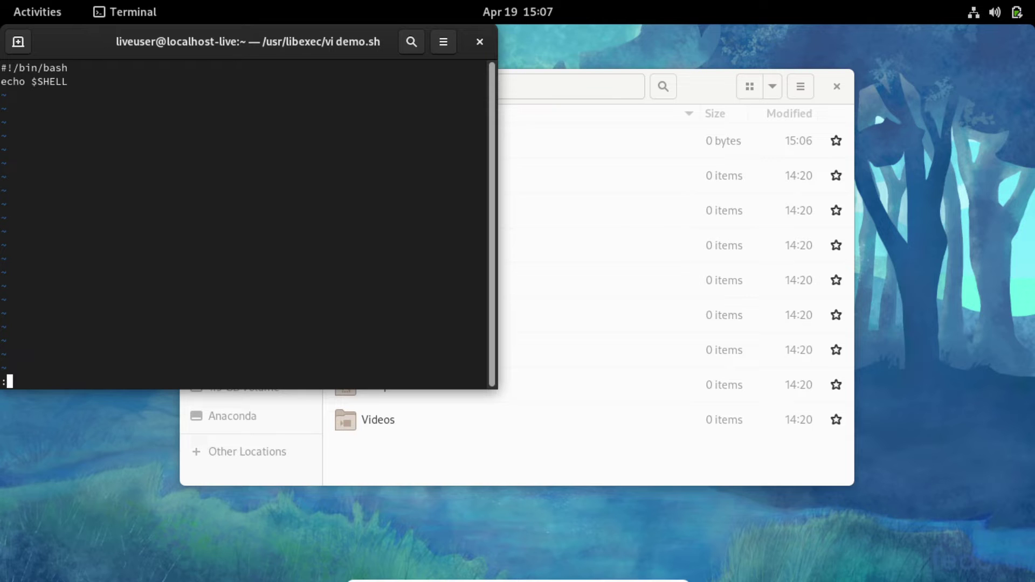
pyautogui.press('Return')
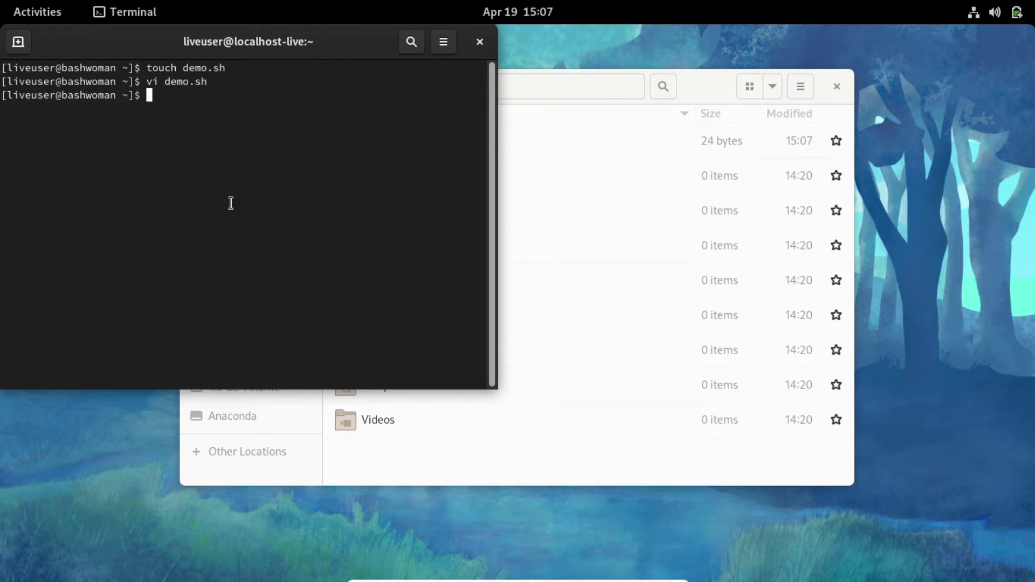
pyautogui.write('chmod +x demo.sh')
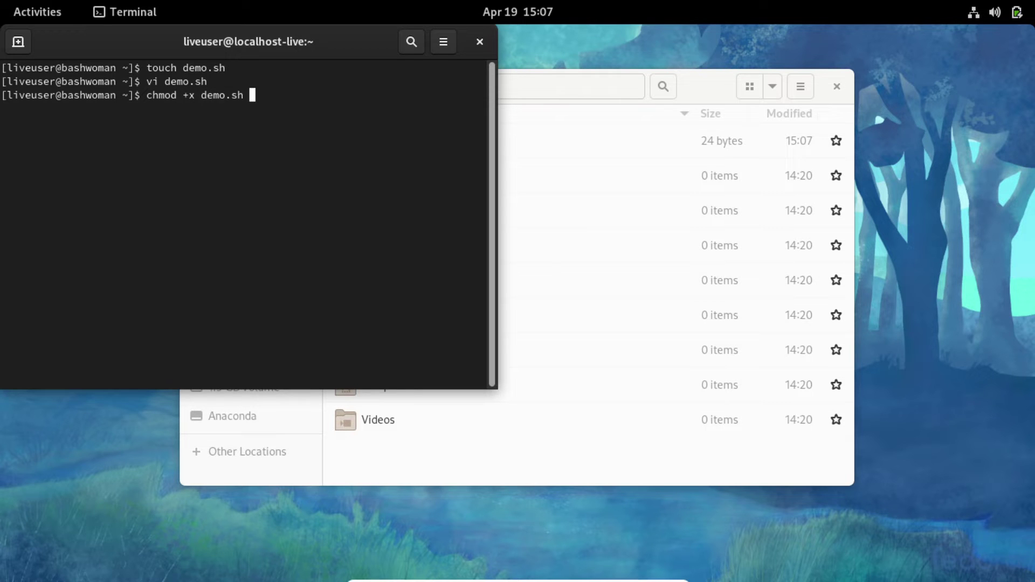
pyautogui.press('Return')
# Bring Files forward and open the context menu for demo.sh
pyautogui.click(551, 460)
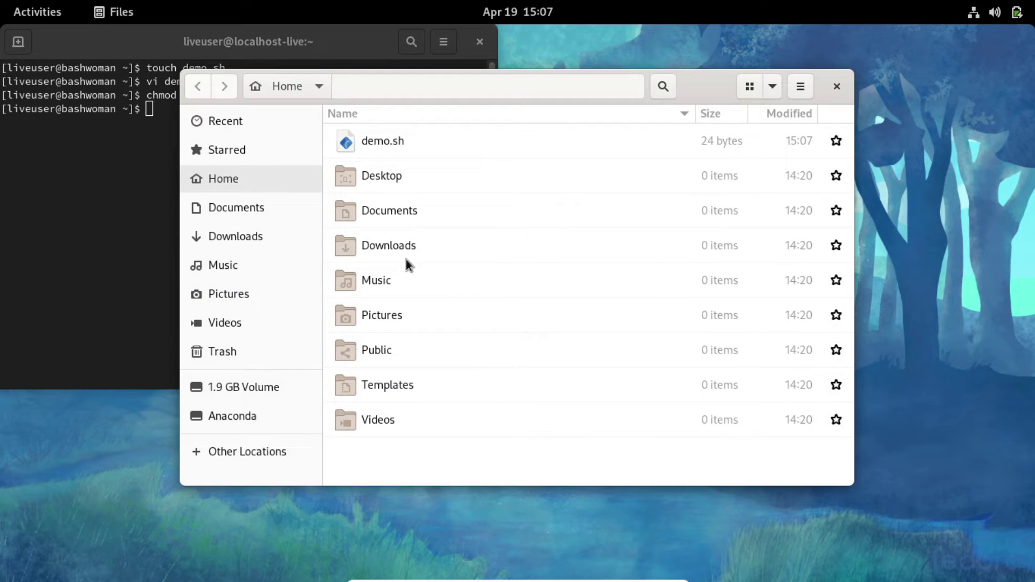
pyautogui.rightClick(380, 142)
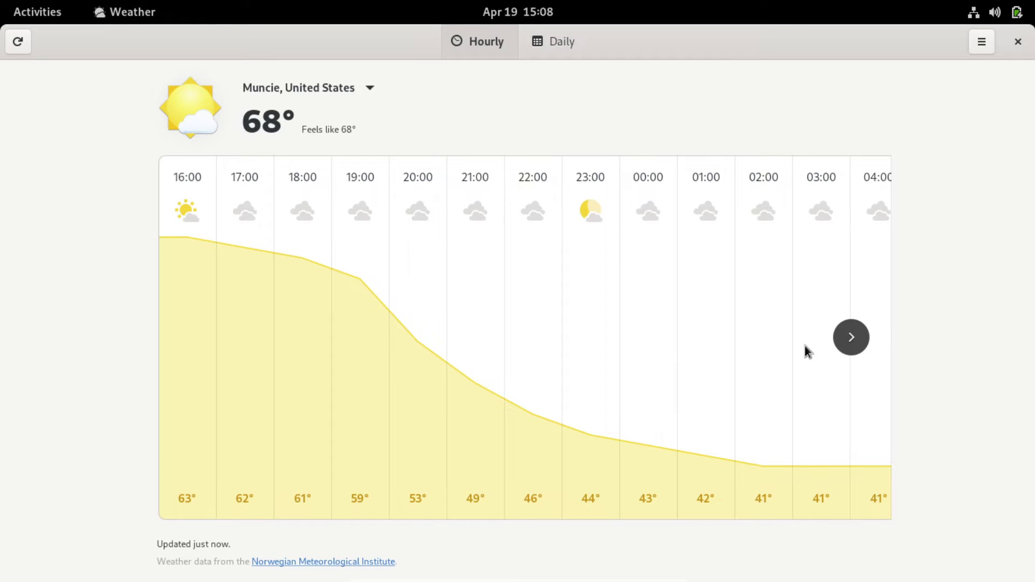
# Bring up the Activities overview from Weather to start Maps
pyautogui.press('super')
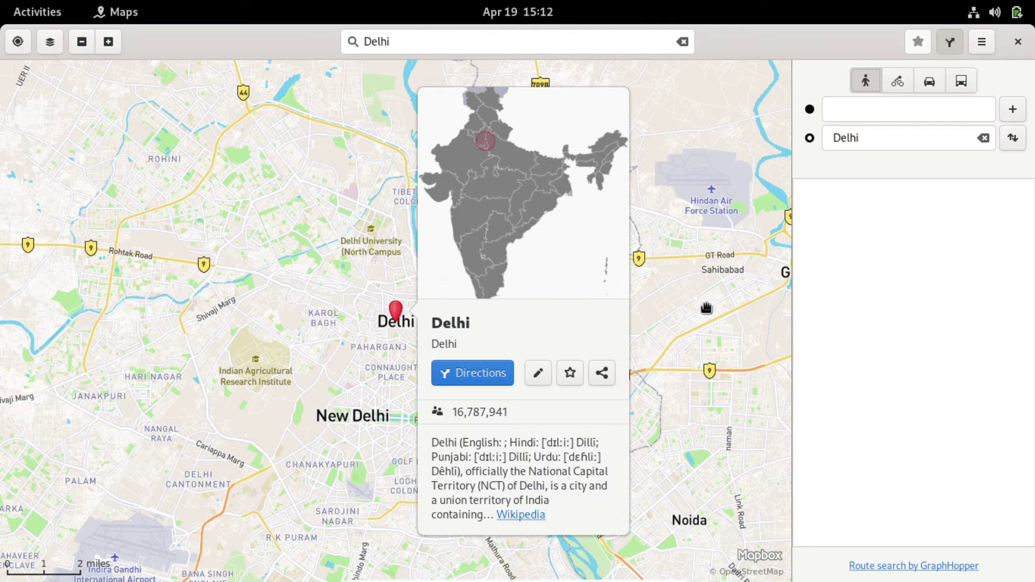
# Open the Activities overview and show the full app grid to find Settings
pyautogui.click(40, 17)
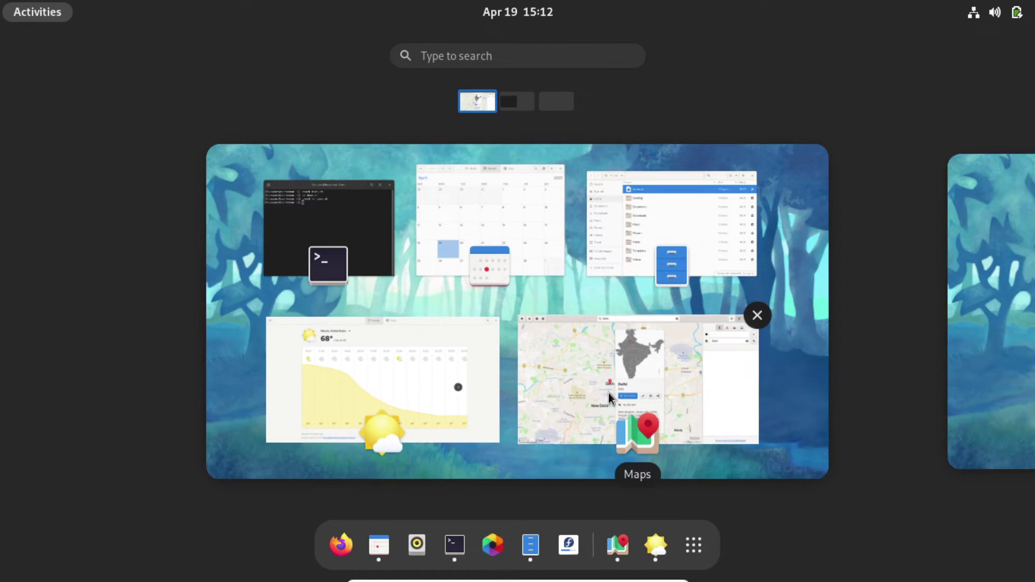
pyautogui.click(692, 546)
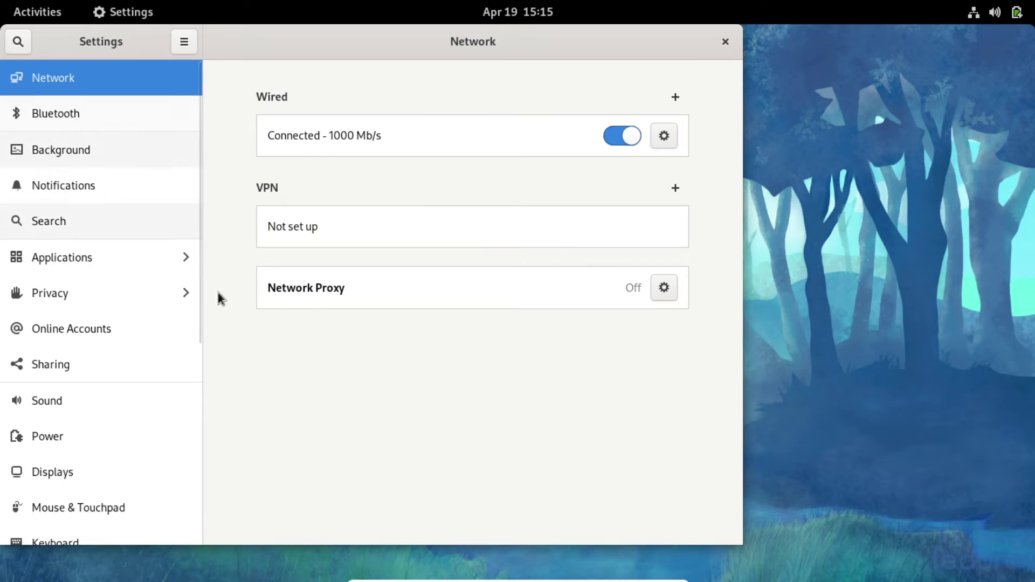
# Search 'ke' to reach Keyboard settings and switch the compose key on as Left Alt
pyautogui.write('ke')
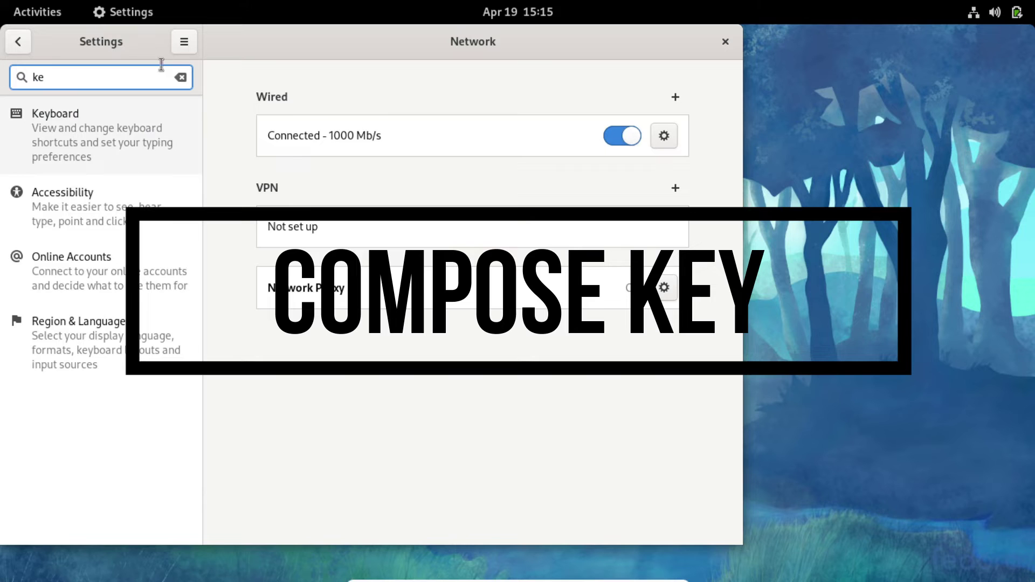
pyautogui.press('Return')
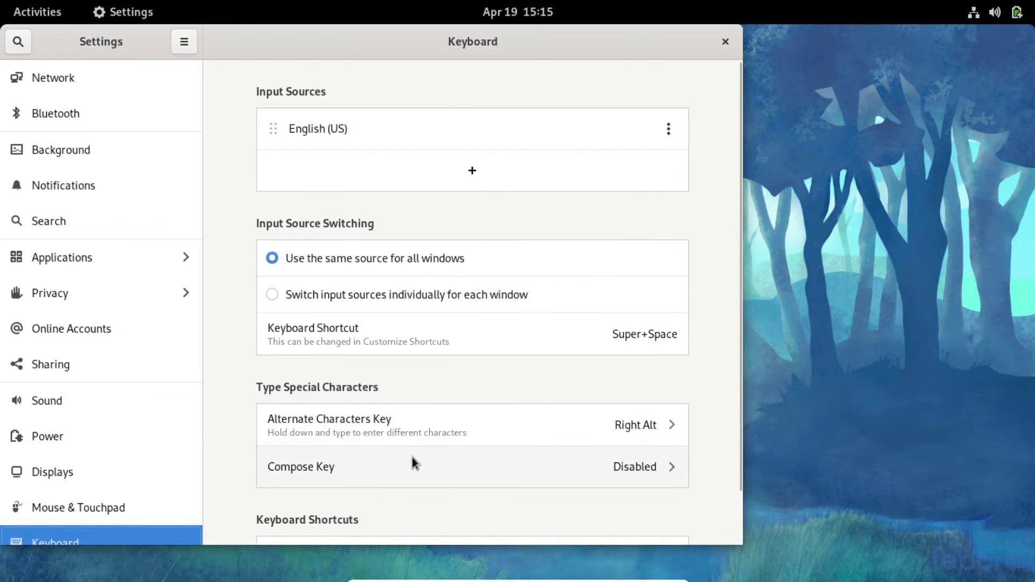
pyautogui.click(402, 469)
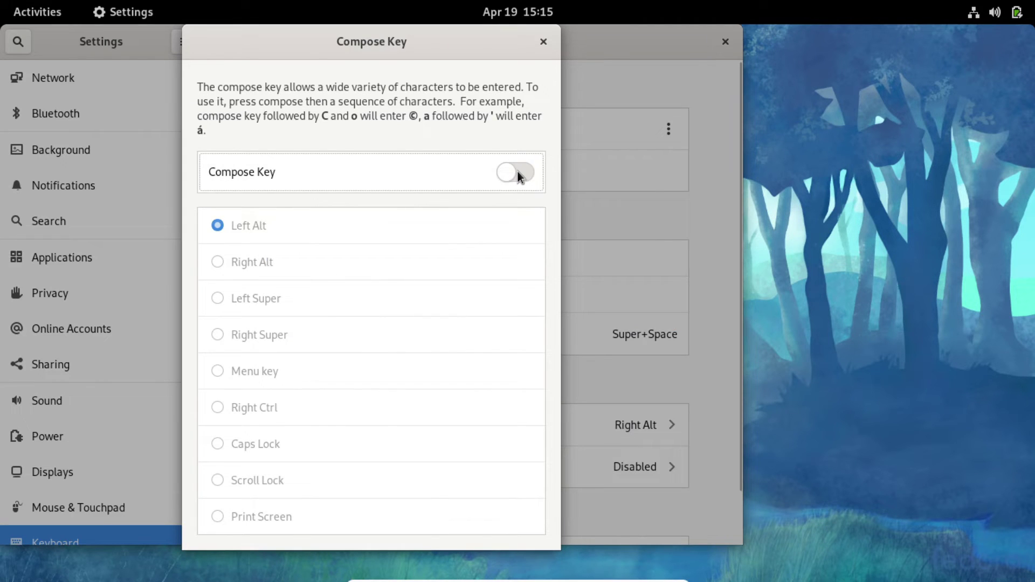
pyautogui.click(518, 172)
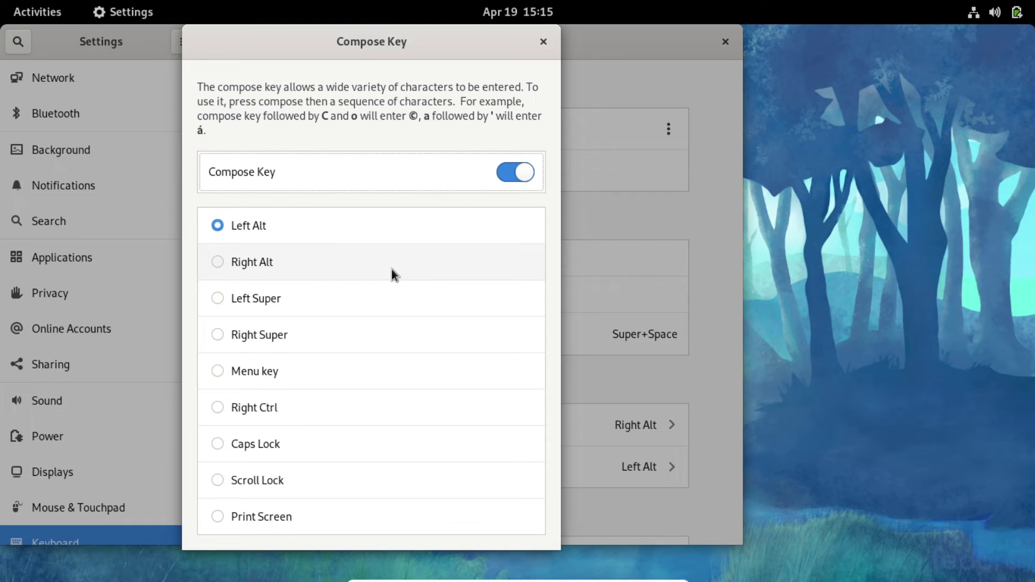
# Close the compose key settings and browse the Accessibility keyboard shortcuts
pyautogui.press('Escape')
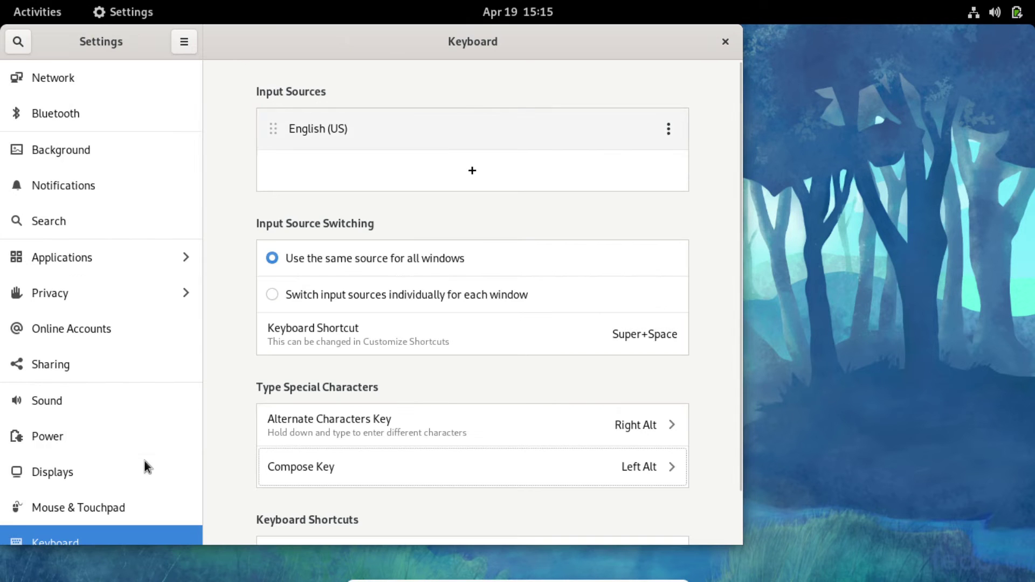
pyautogui.scroll(-2, 346, 324)
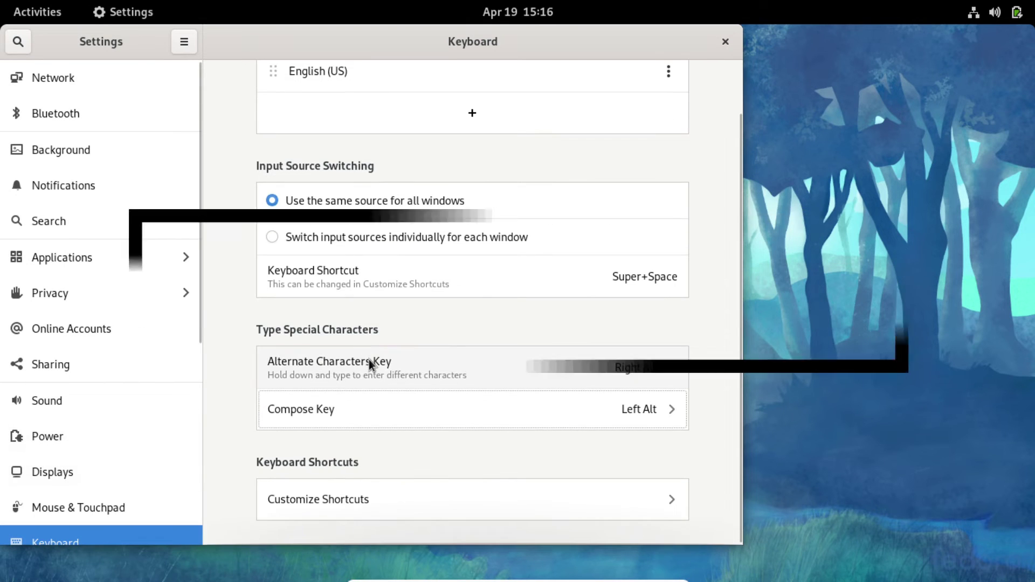
pyautogui.click(401, 498)
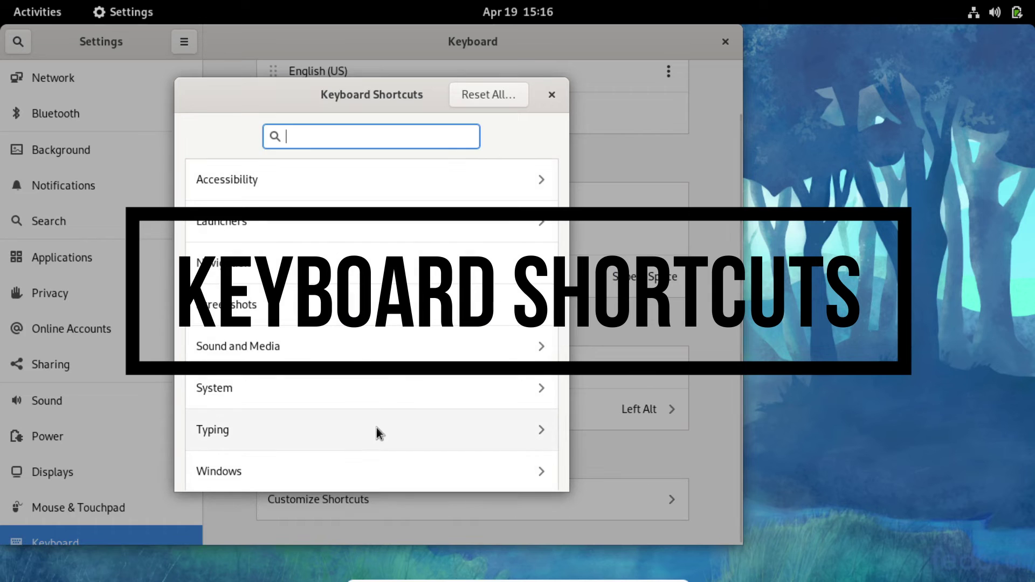
pyautogui.click(263, 181)
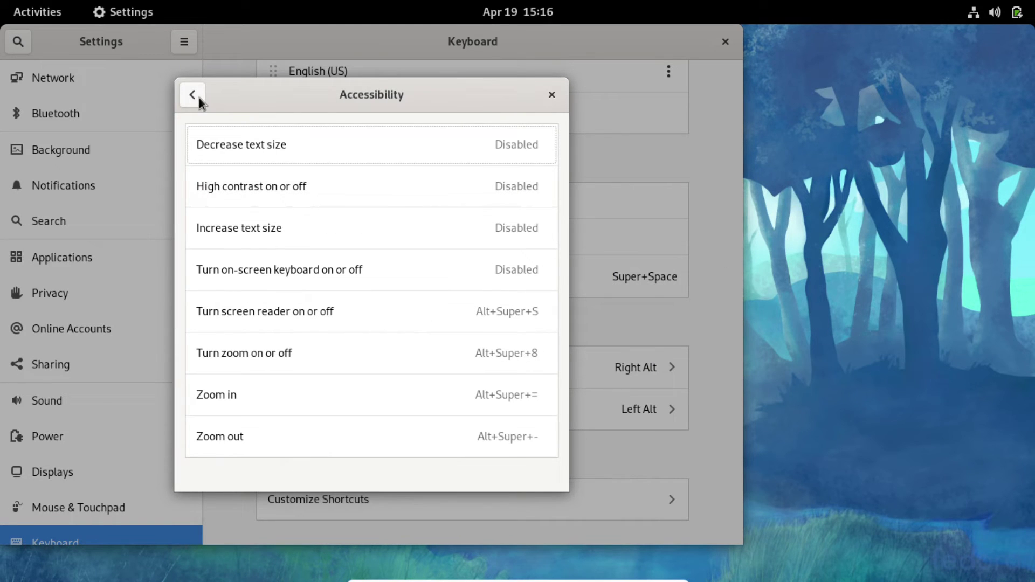
pyautogui.click(194, 97)
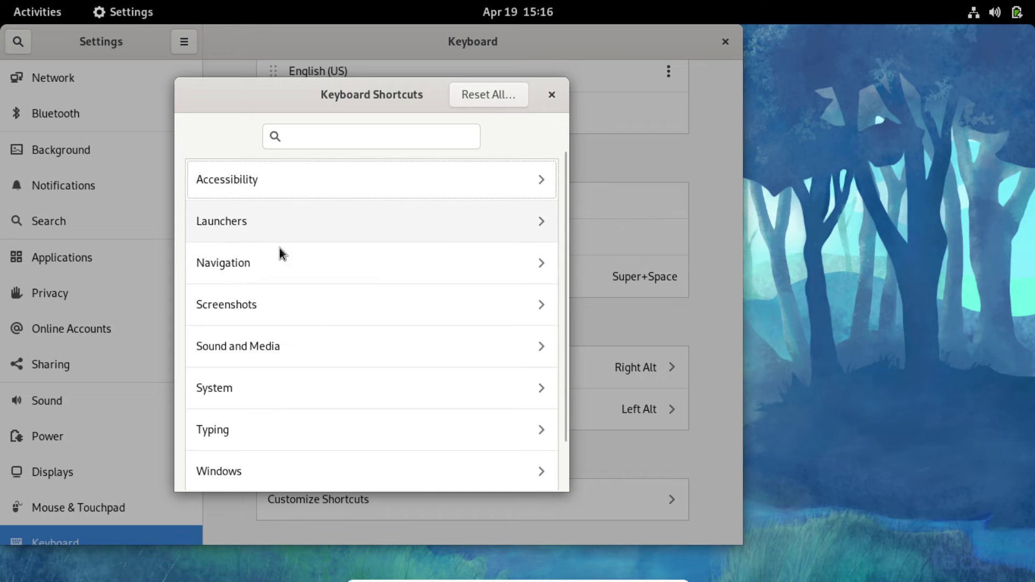
# Browse the Windows shortcuts and the Custom Shortcuts page, returning to the category list
pyautogui.scroll(-2, 349, 339)
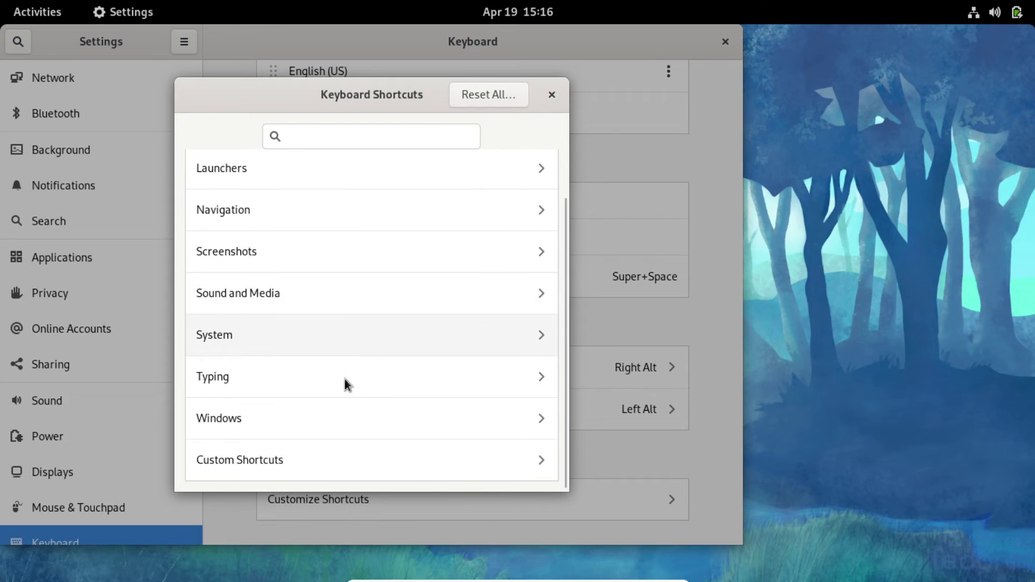
pyautogui.click(346, 422)
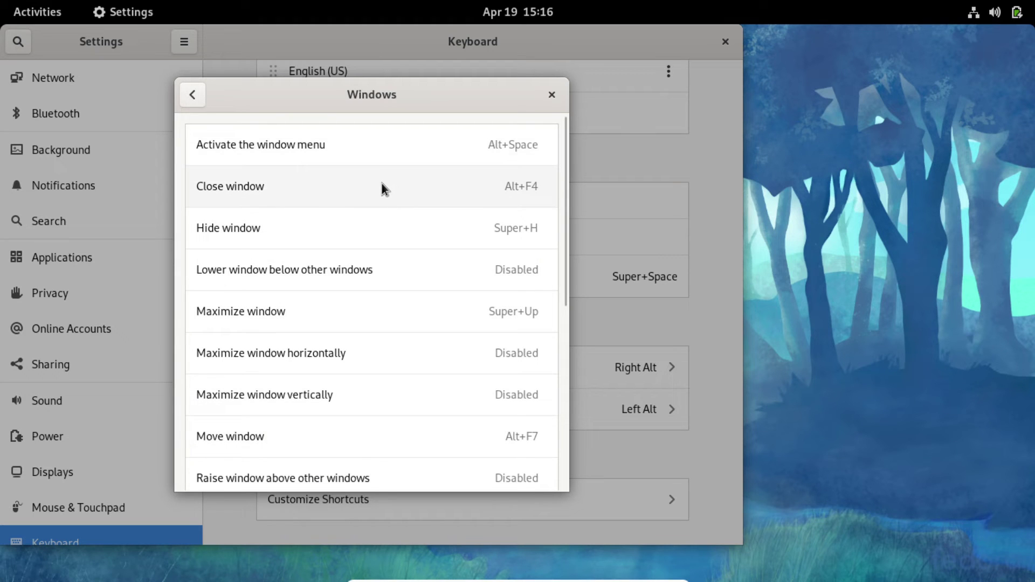
pyautogui.scroll(-5, 382, 186)
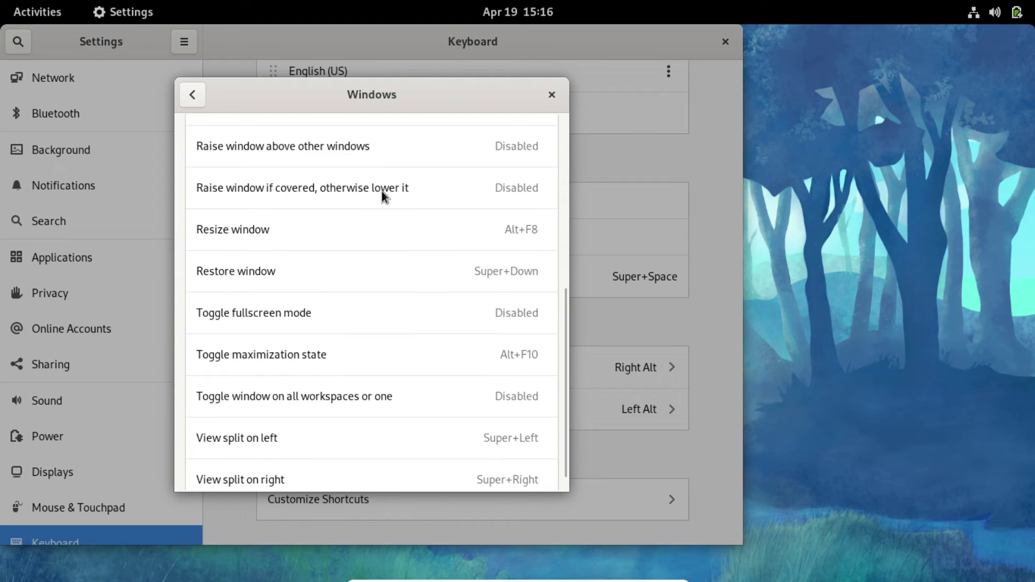
pyautogui.click(192, 94)
pyautogui.scroll(-2, 353, 392)
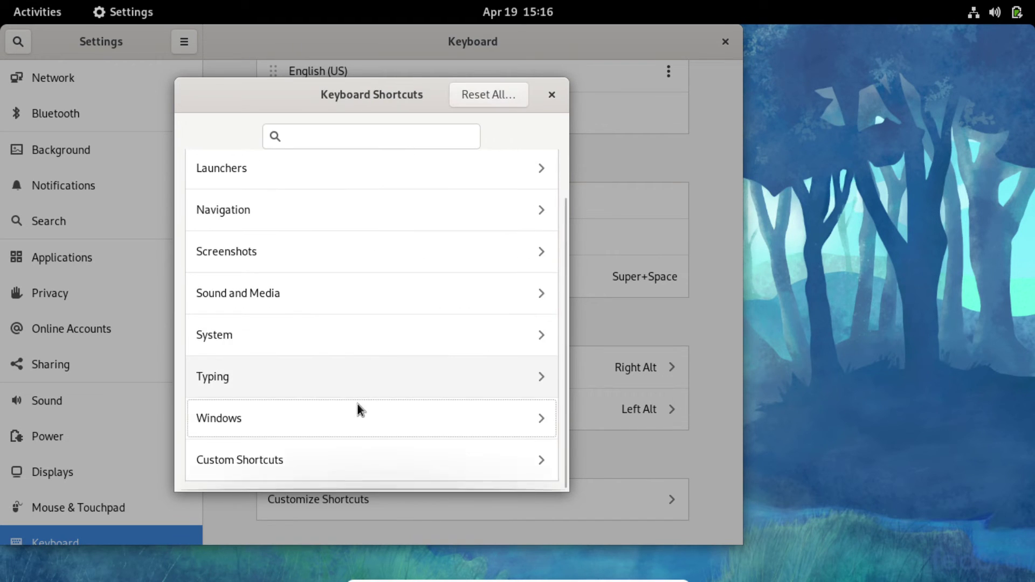
pyautogui.click(326, 459)
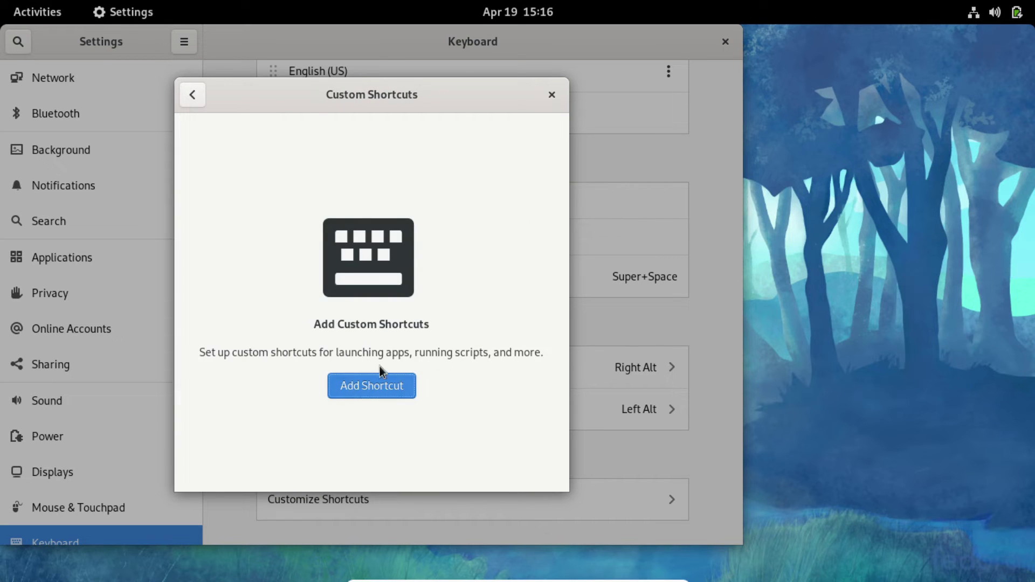
pyautogui.click(191, 95)
pyautogui.scroll(1, 399, 400)
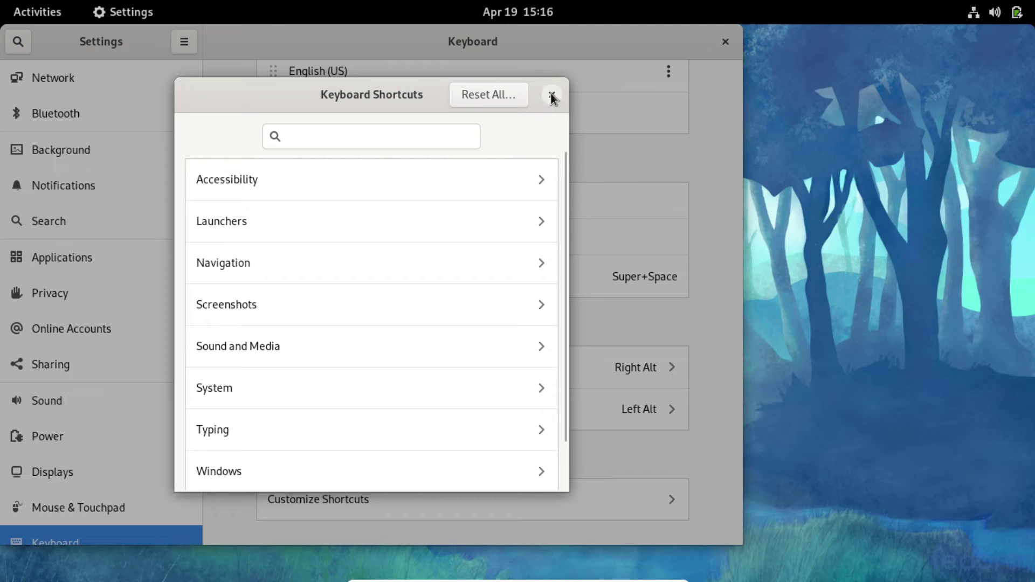
pyautogui.scroll(-2, 378, 280)
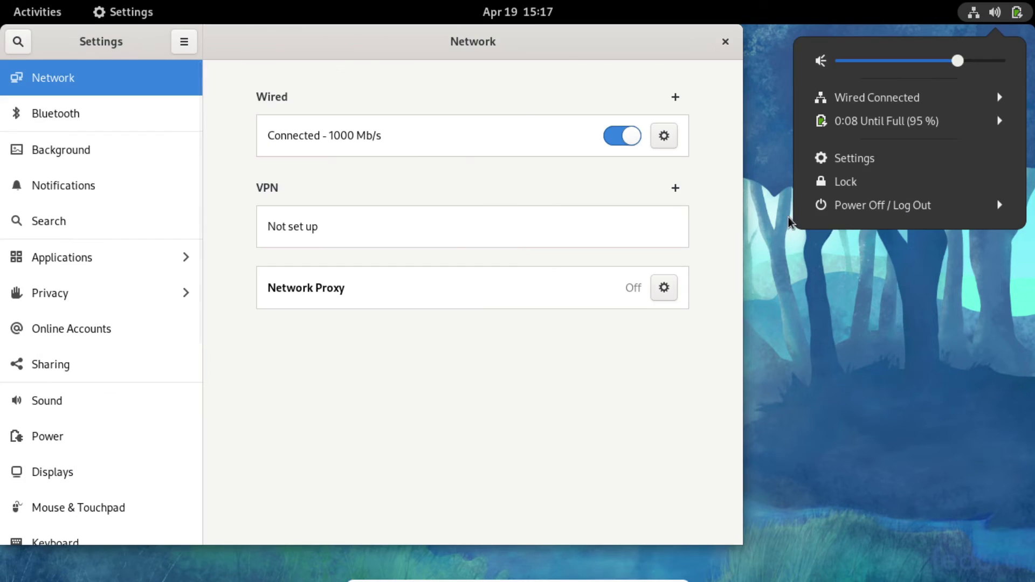
# Expand Wired Connected in the system menu to reveal Turn Off and Wired Settings
pyautogui.click(891, 99)
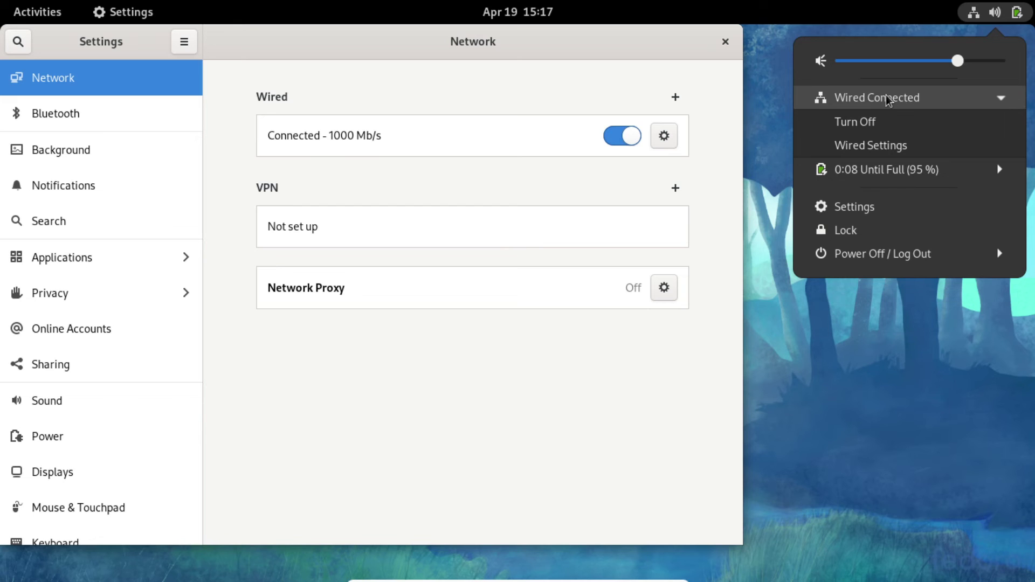
# Close the system menu and view About: VirtualBox, 3.8 GiB memory, Fedora 34, GNOME 40.beta.0
pyautogui.click(128, 472)
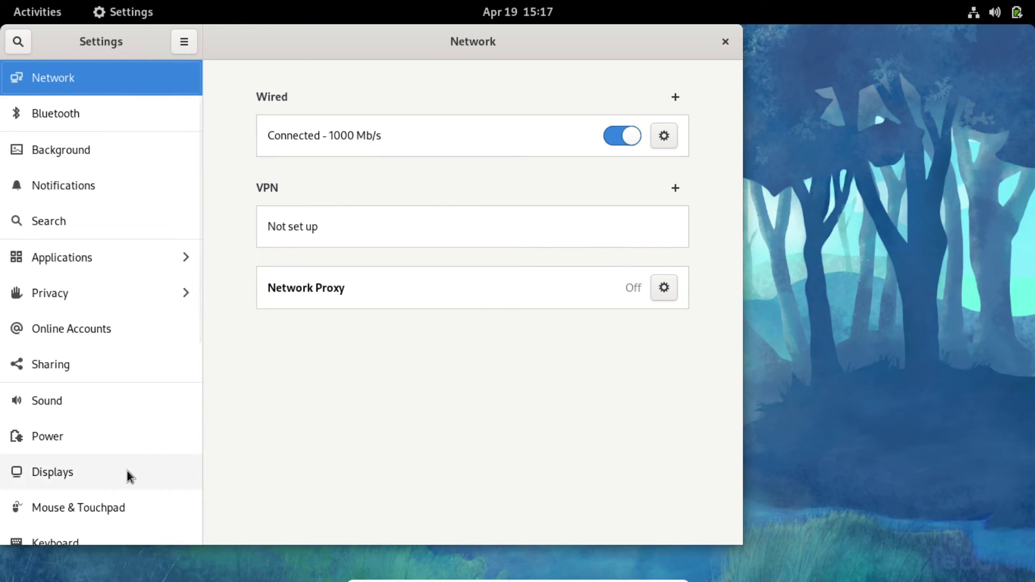
pyautogui.scroll(-6, 127, 471)
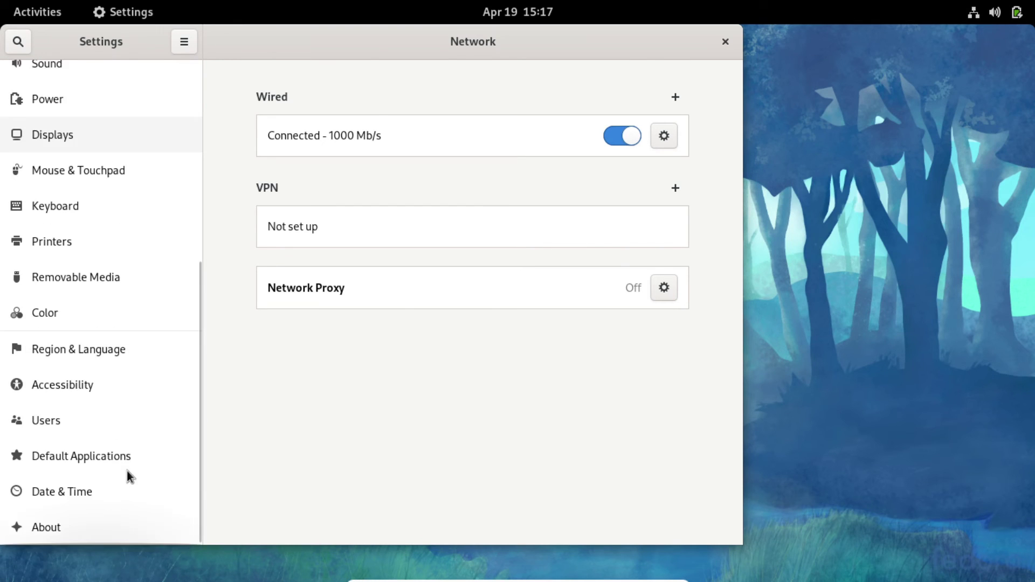
pyautogui.click(58, 530)
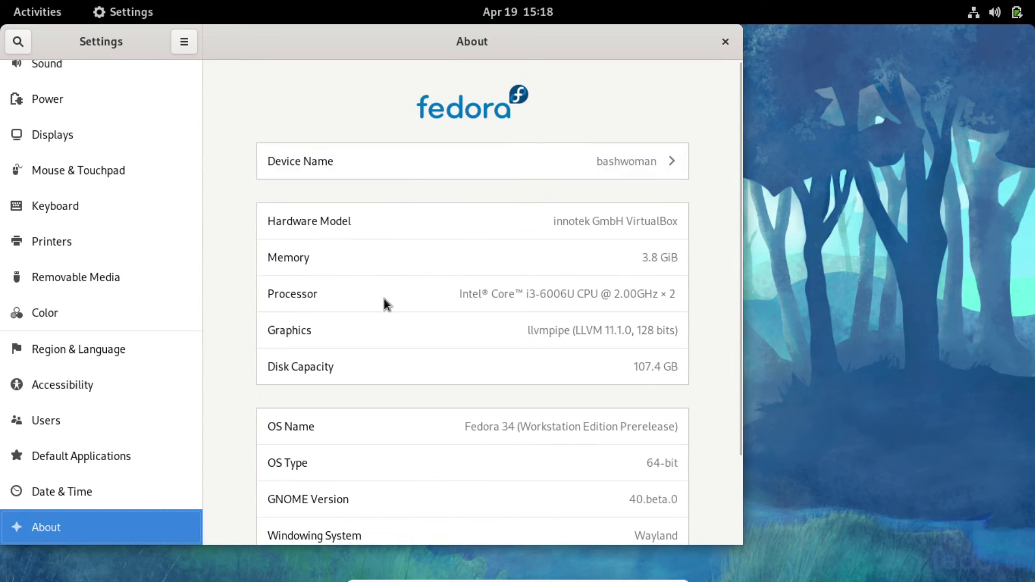
pyautogui.scroll(-3, 384, 299)
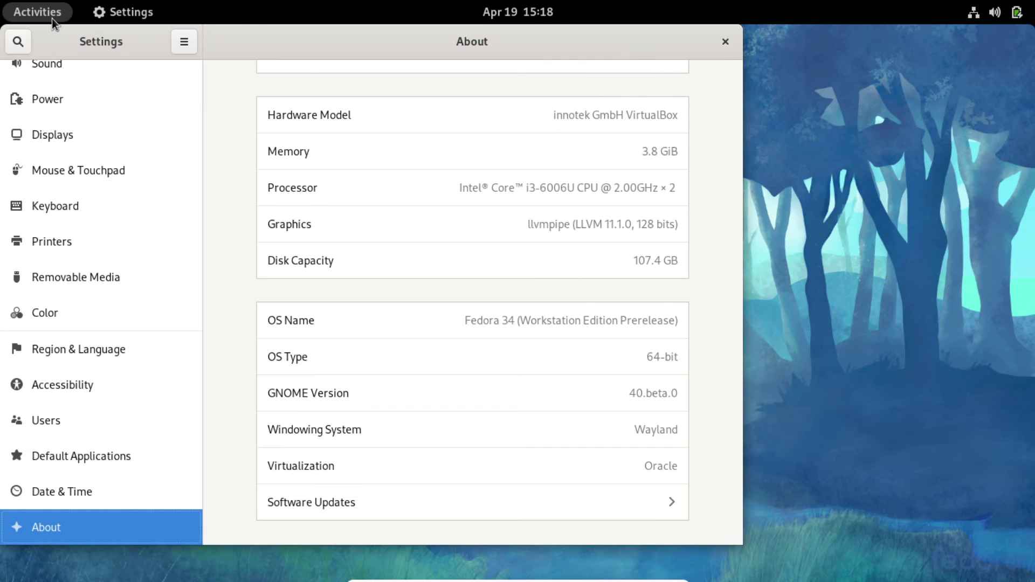
# Open the Activities overview and scroll back and forth between workspaces
pyautogui.press('super')
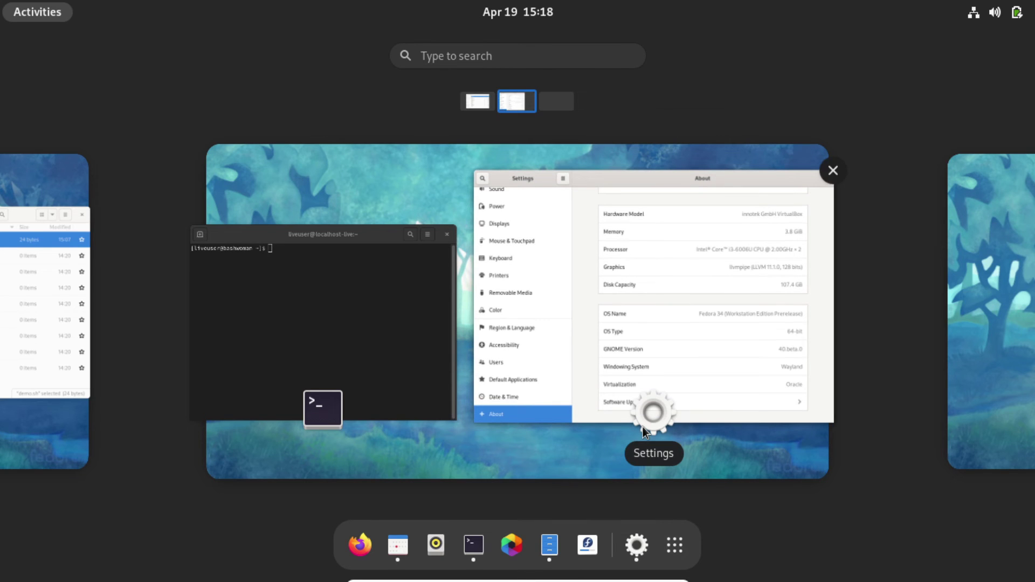
pyautogui.scroll(1, 652, 417)
pyautogui.scroll(-1, 651, 417)
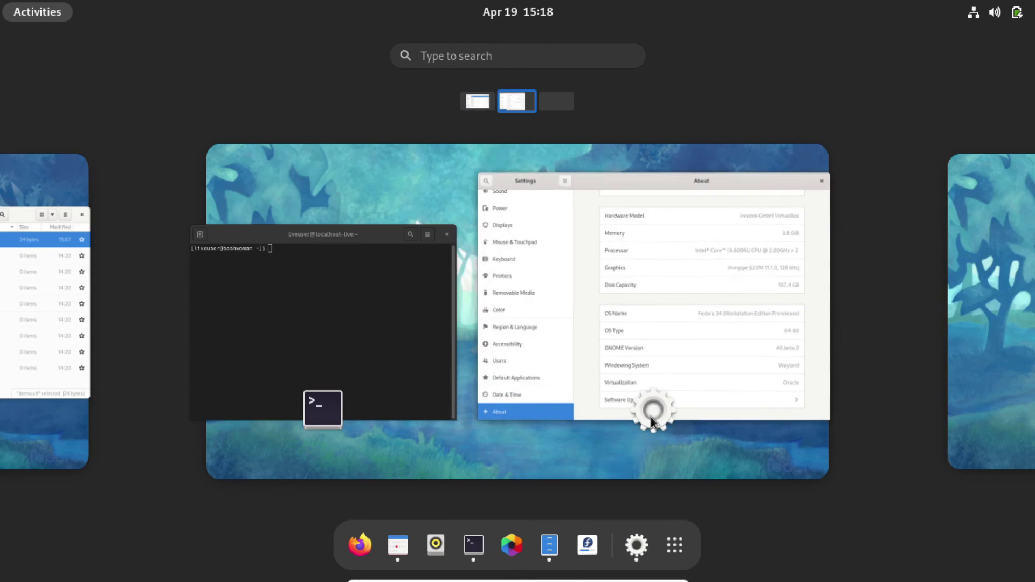
pyautogui.scroll(1, 651, 417)
pyautogui.scroll(-1, 652, 416)
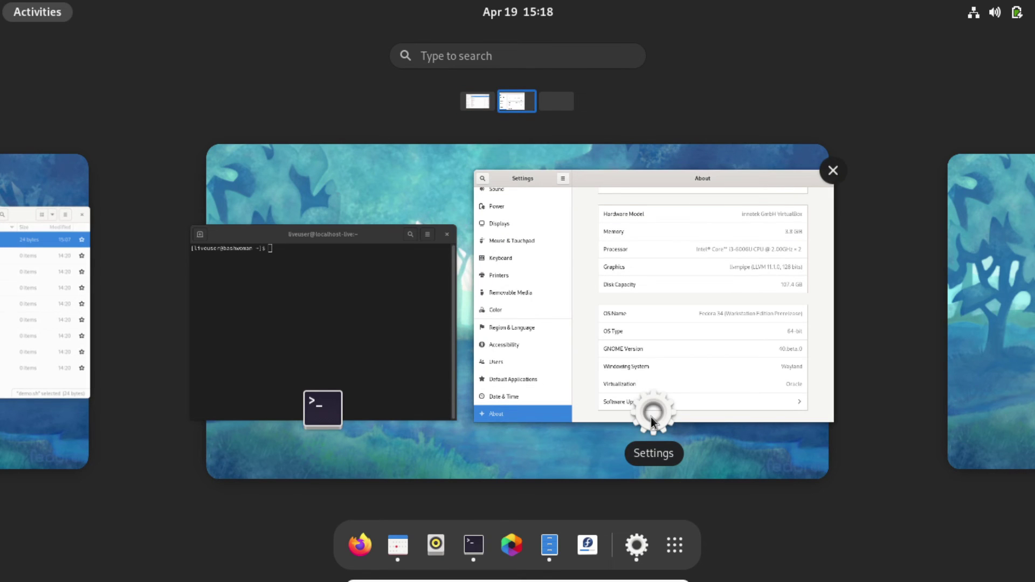